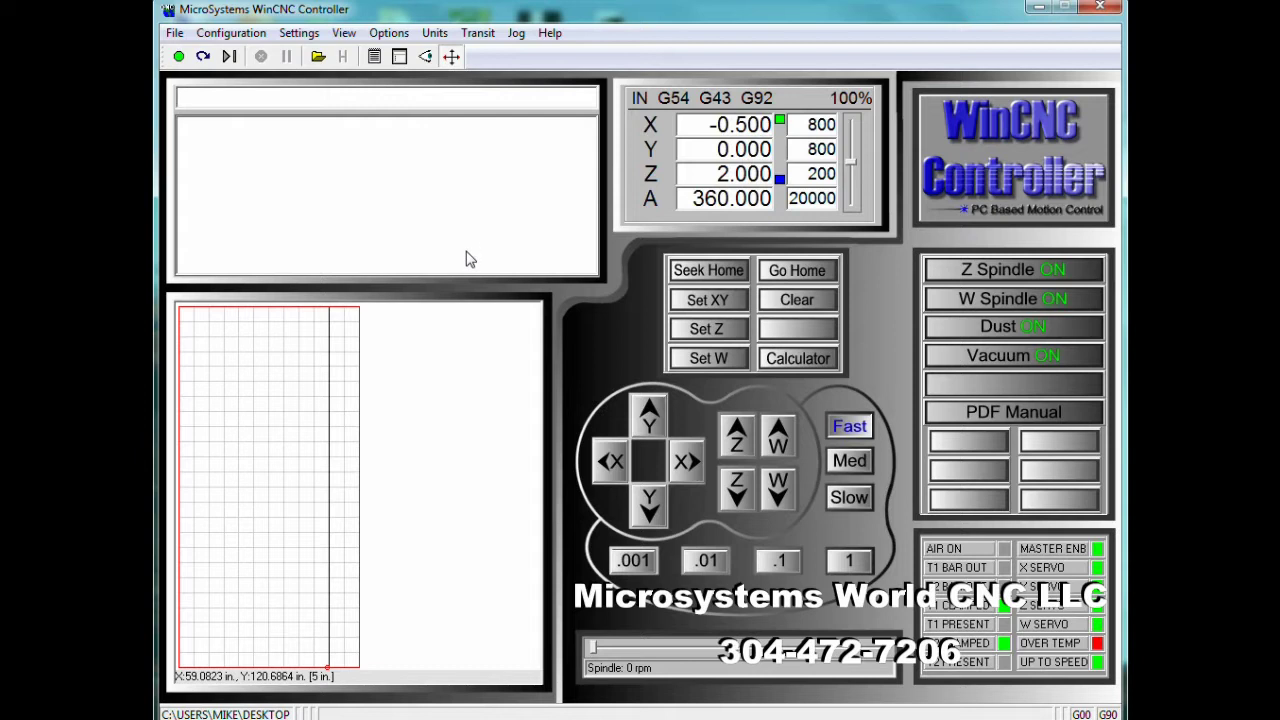
# - Issue G92 so the X position reads 49.500
pyautogui.write('G92')
pyautogui.press('Return')
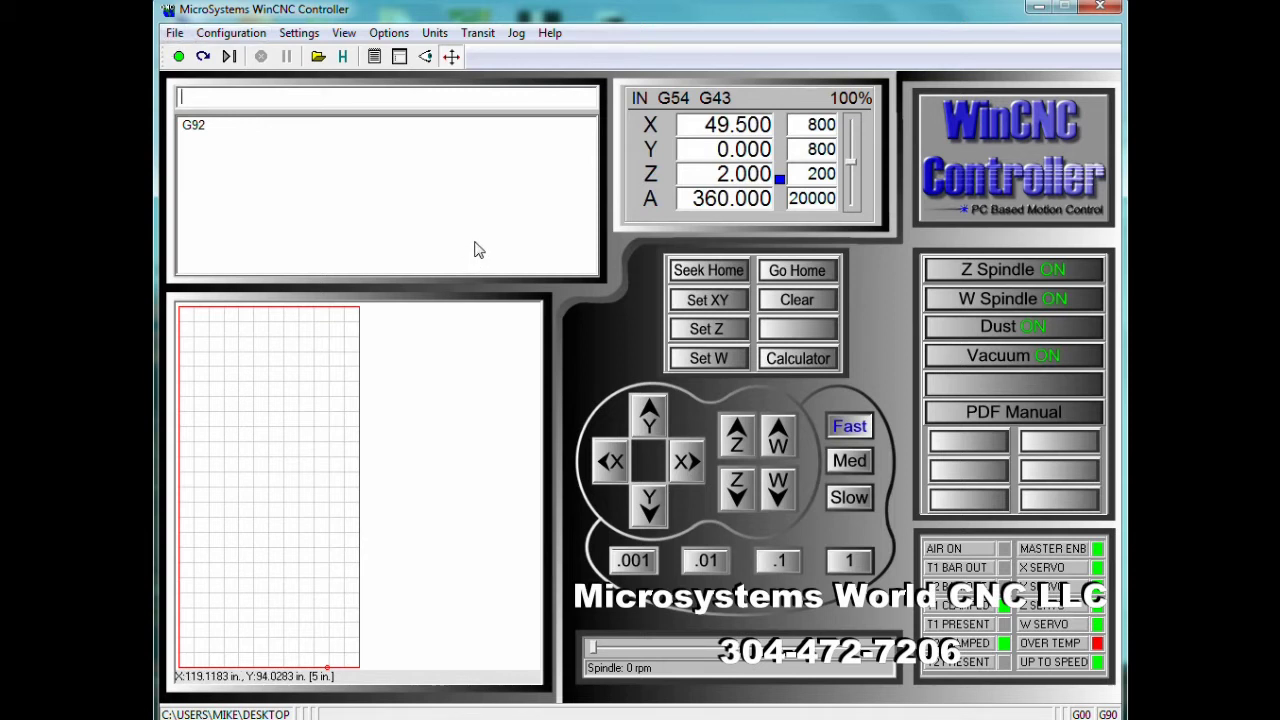
# - Start a DXF import and select TestShape.dxf in the C:\TEMP folder
pyautogui.click(175, 34)
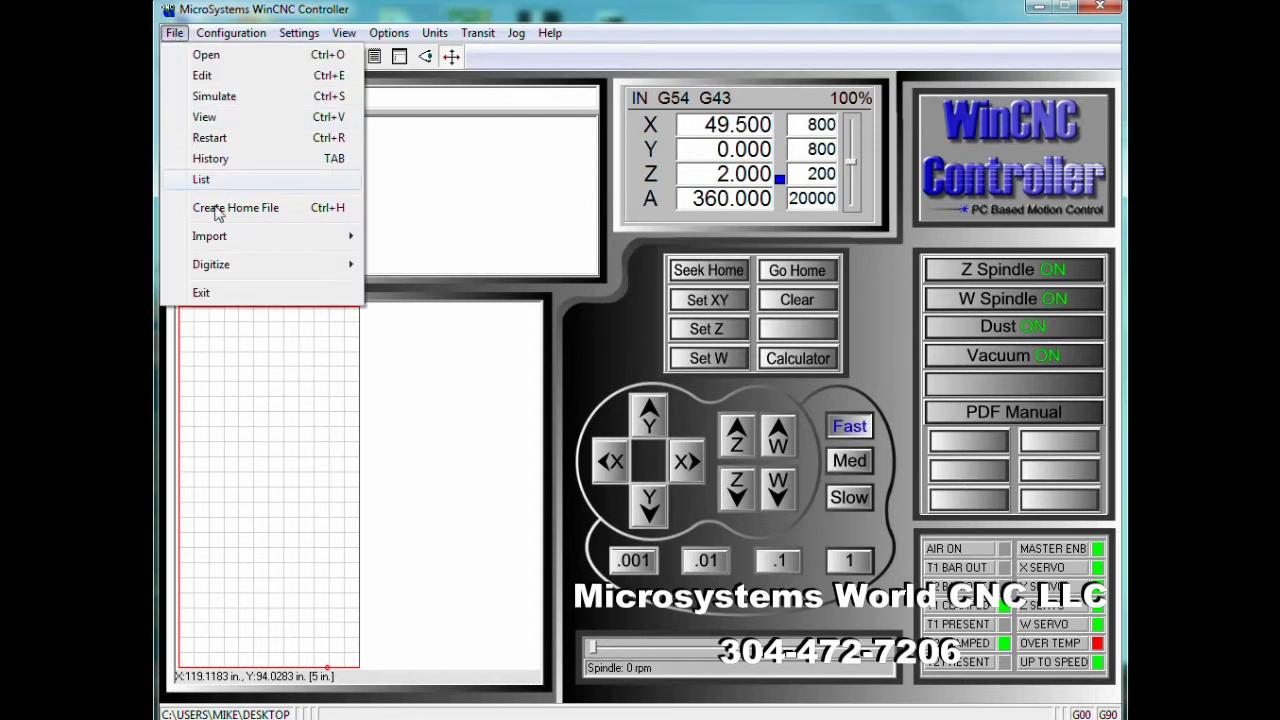
pyautogui.moveTo(238, 241)
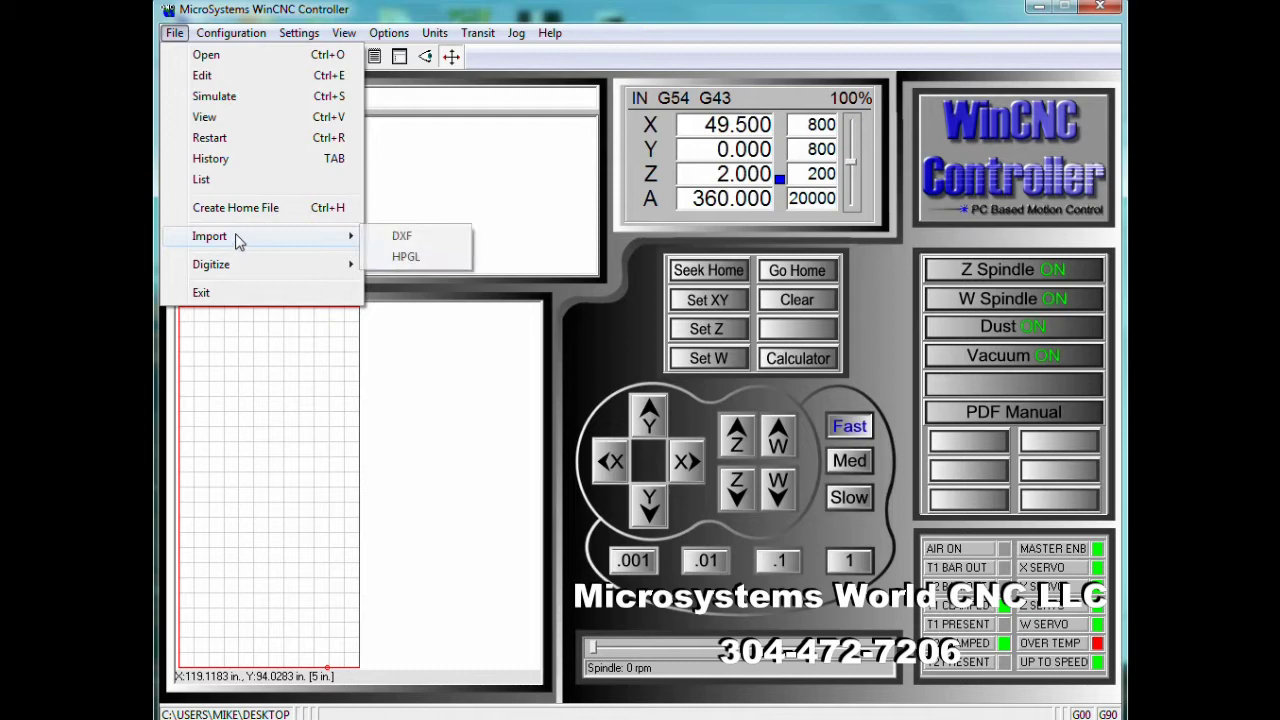
pyautogui.click(404, 237)
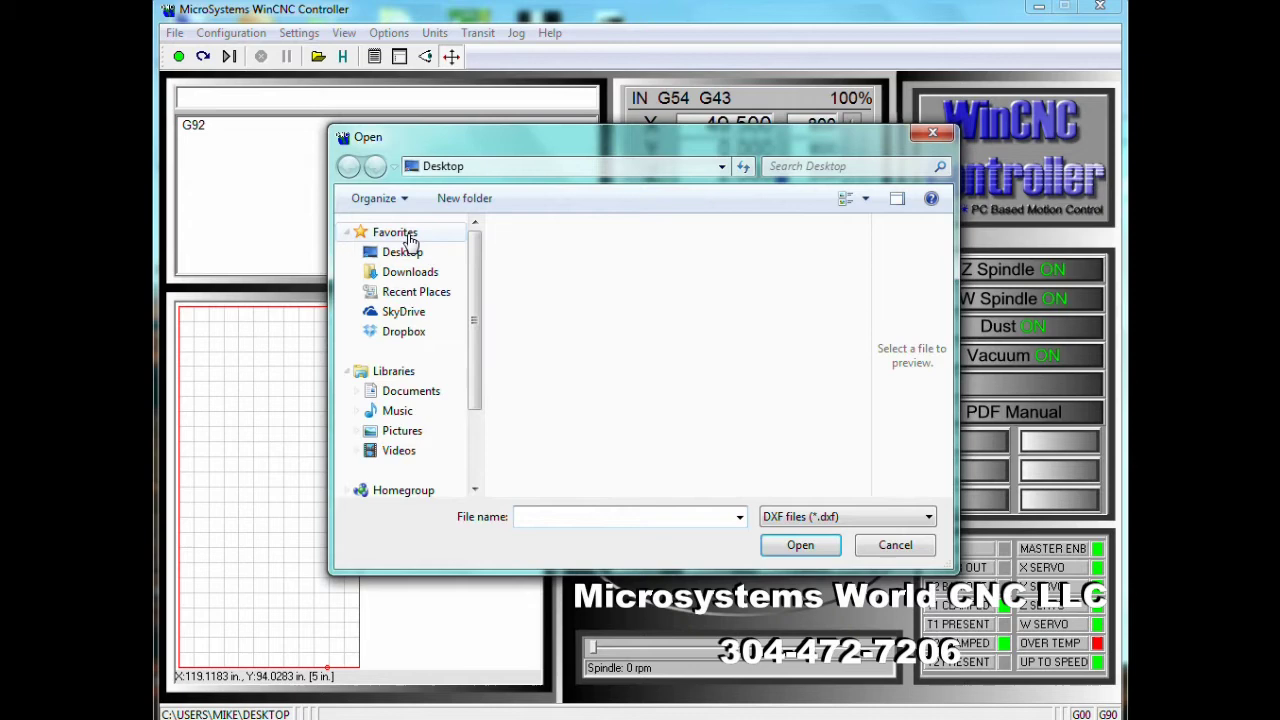
pyautogui.moveTo(871, 374); pyautogui.dragTo(866, 472)
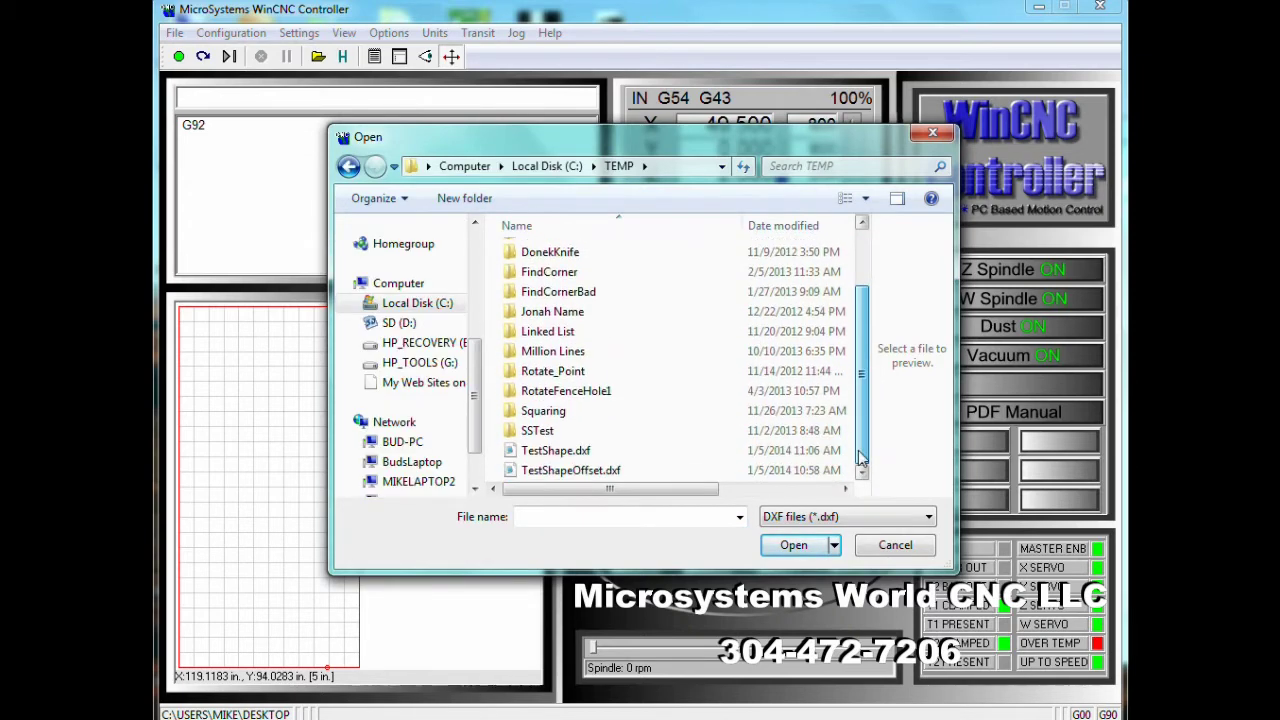
pyautogui.click(550, 452)
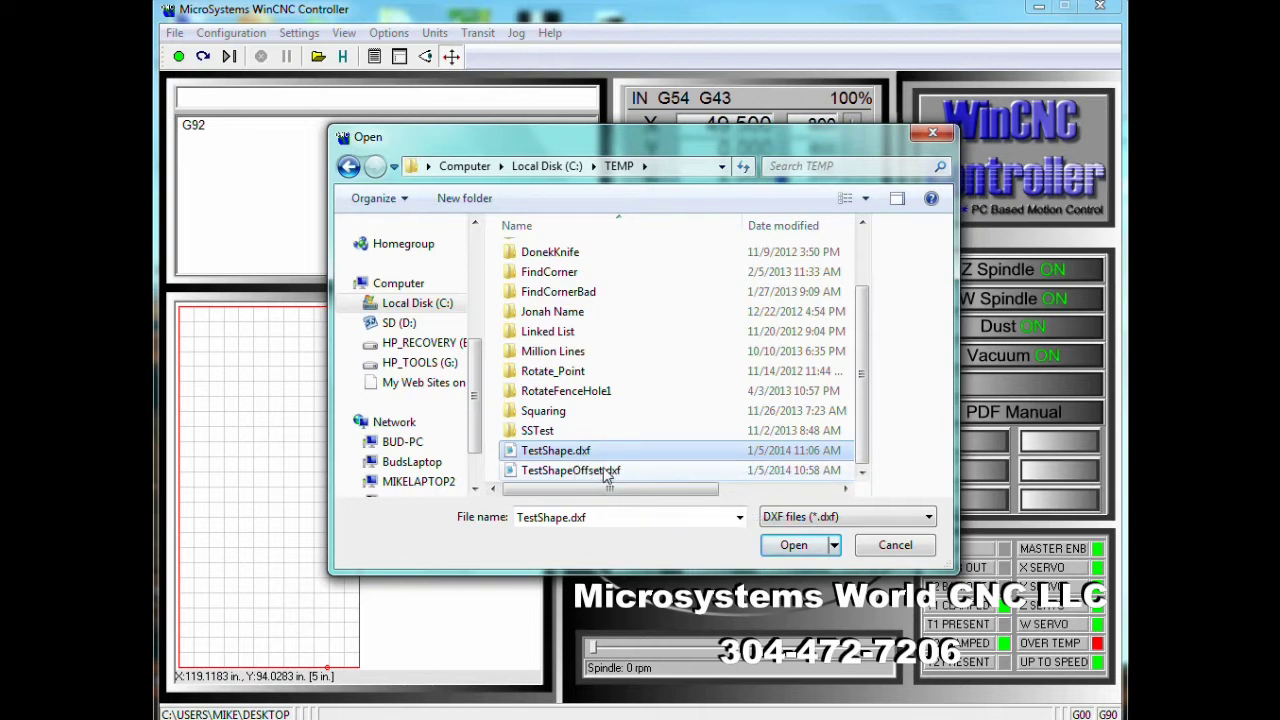
# - Open TestShape.dxf and point the Save As location to C:\TEMP, keeping TestShape.tap
pyautogui.click(795, 547)
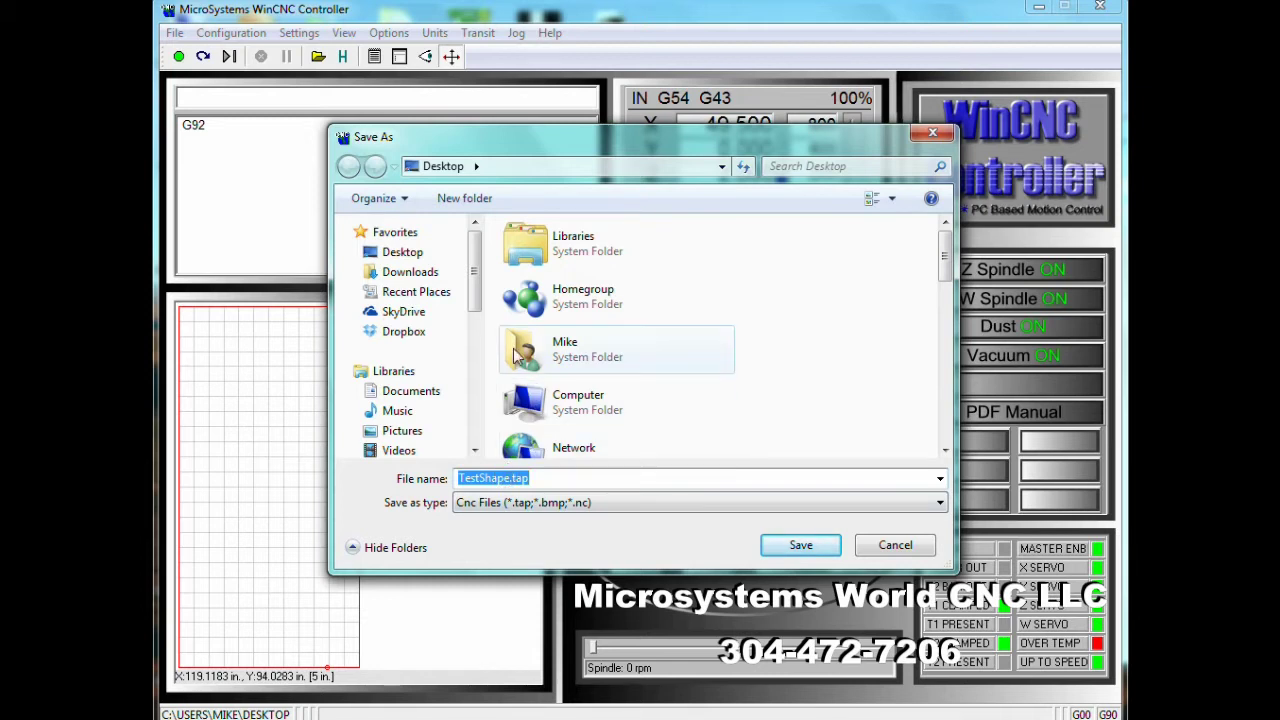
pyautogui.moveTo(476, 302); pyautogui.dragTo(470, 392)
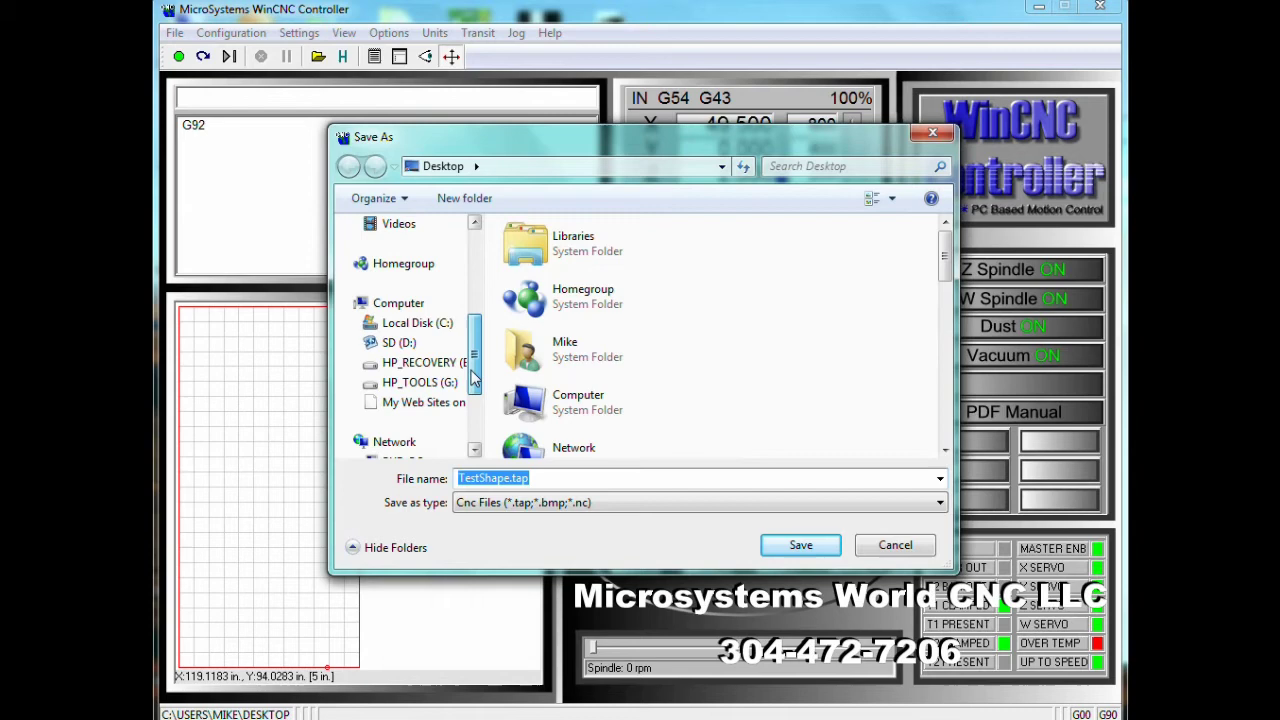
pyautogui.scroll(1, 470, 392)
pyautogui.click(435, 364)
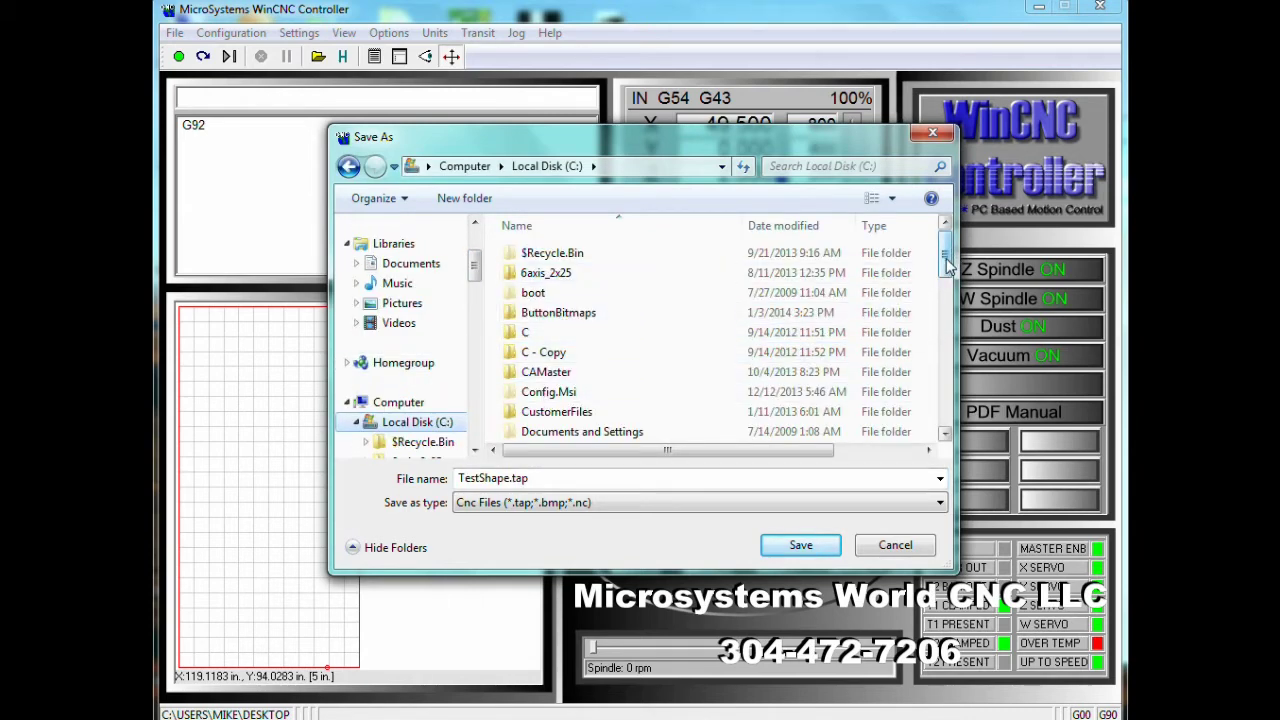
pyautogui.moveTo(952, 258); pyautogui.dragTo(950, 402)
pyautogui.click(530, 358)
pyautogui.doubleClick(530, 356)
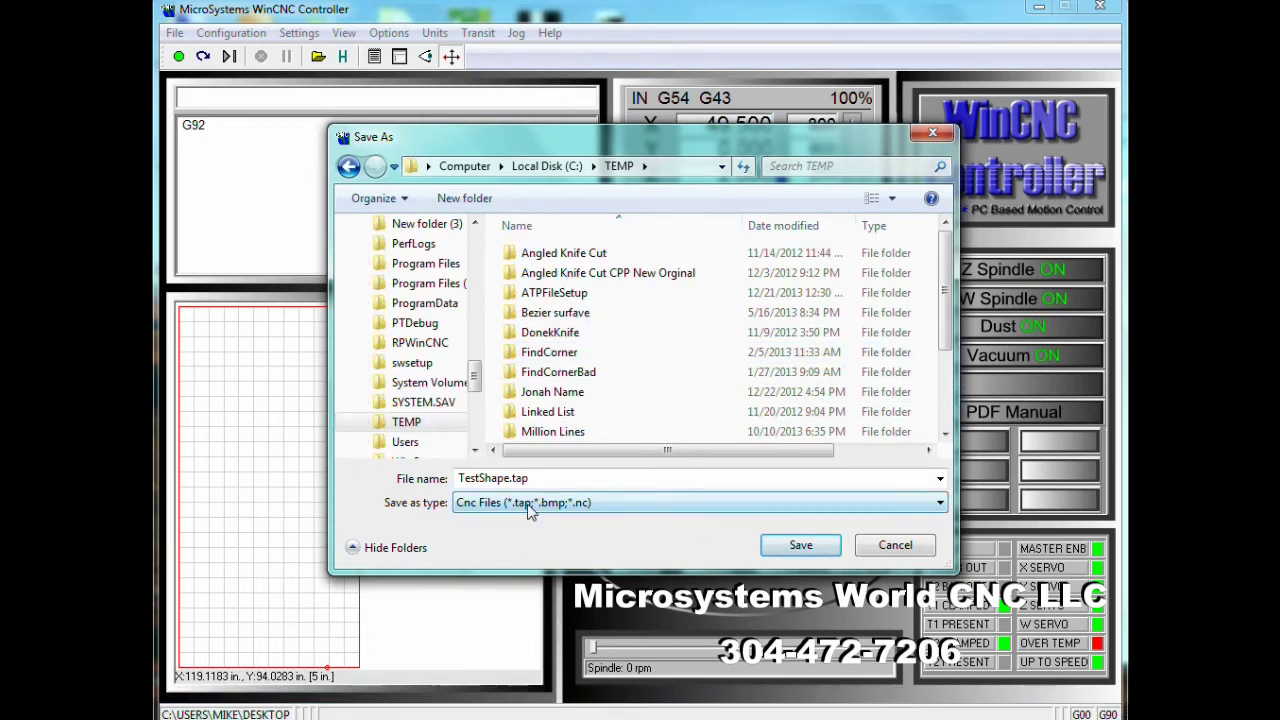
# - Save as TestShape.tap, choose the Router machine type and set clearance to .25
pyautogui.click(801, 545)
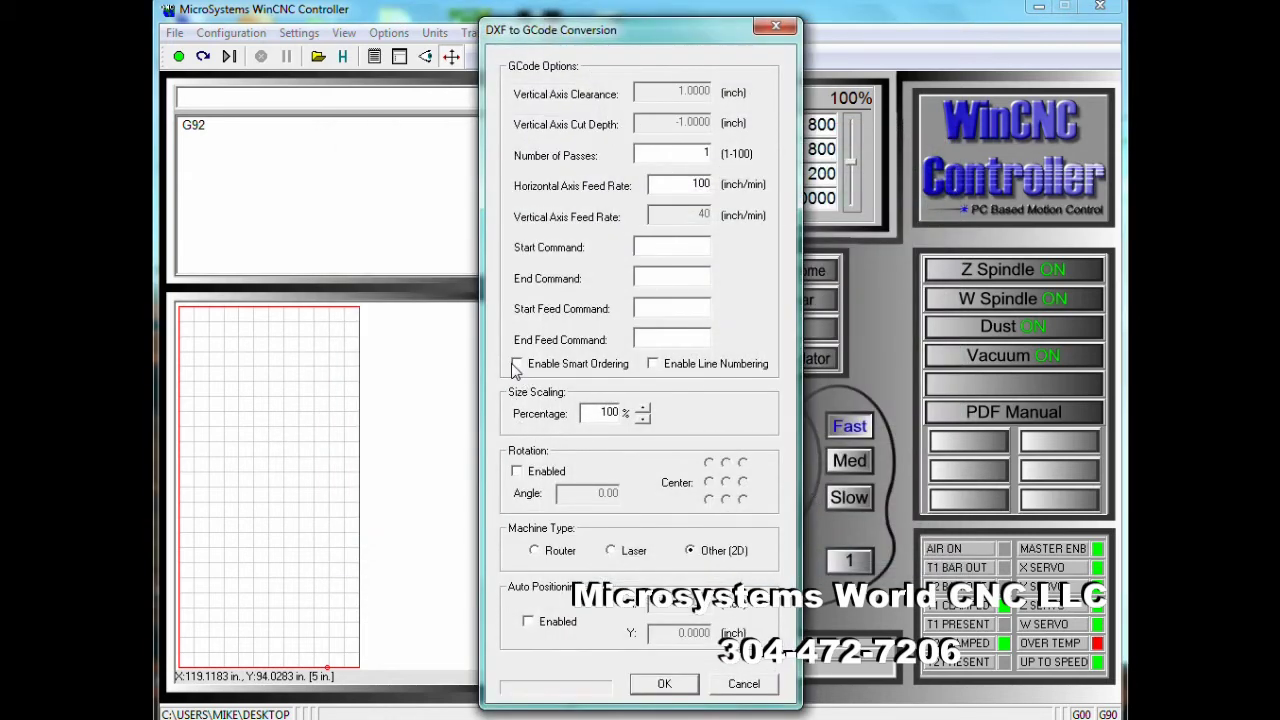
pyautogui.click(548, 551)
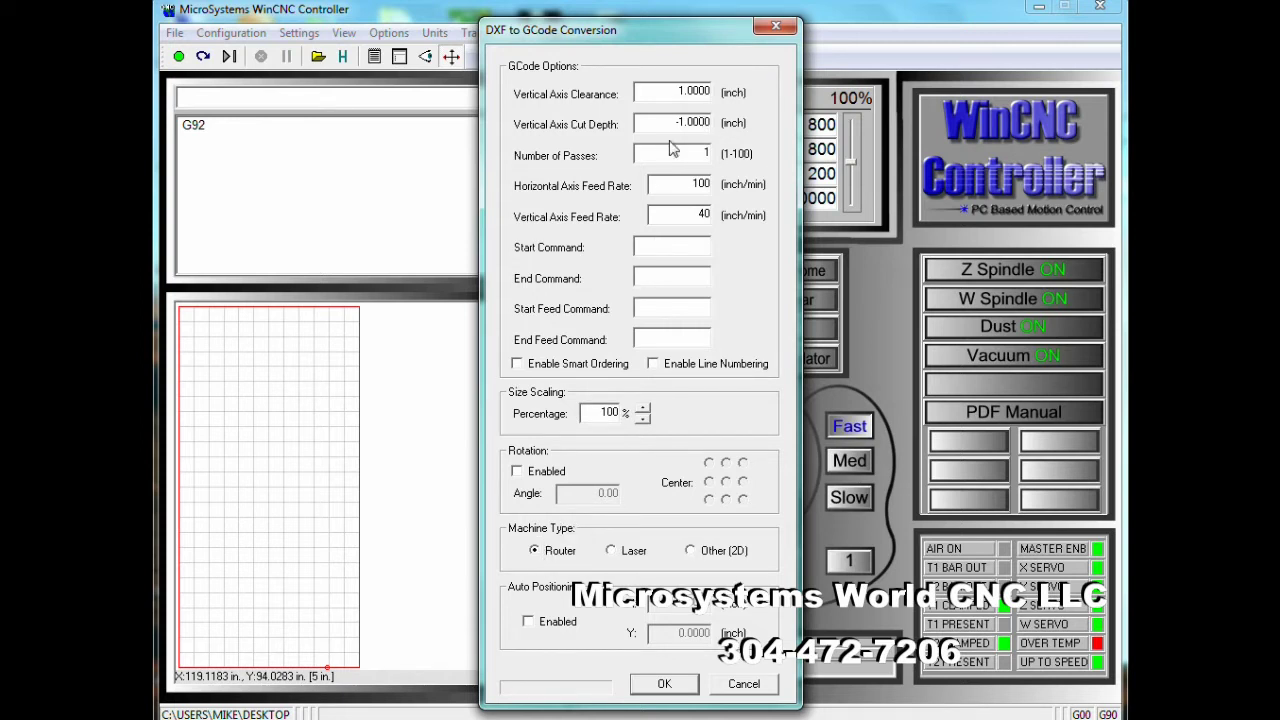
pyautogui.moveTo(675, 88); pyautogui.dragTo(728, 97)
pyautogui.write('.25')
# - Set cut depth to -.25, horizontal feed 200 and vertical feed 100 inch/min
pyautogui.moveTo(662, 123); pyautogui.dragTo(716, 124)
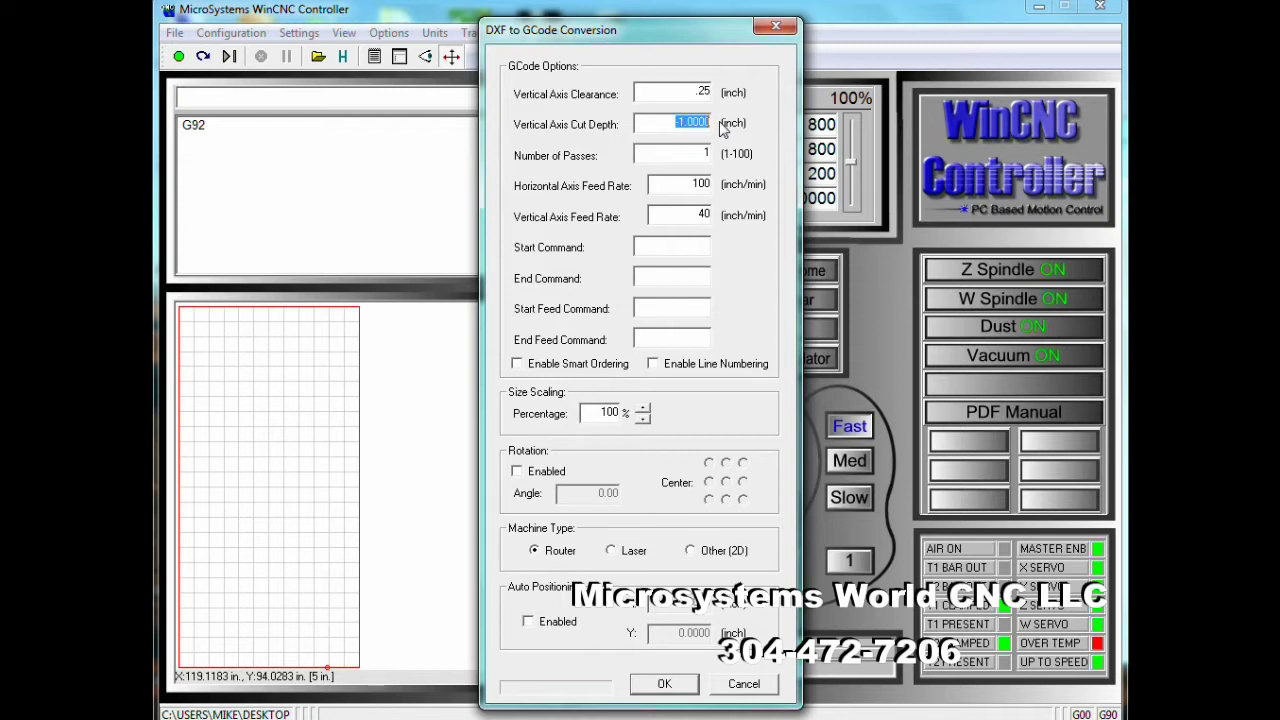
pyautogui.write('-.25')
pyautogui.doubleClick(704, 152)
pyautogui.moveTo(690, 189); pyautogui.dragTo(711, 185)
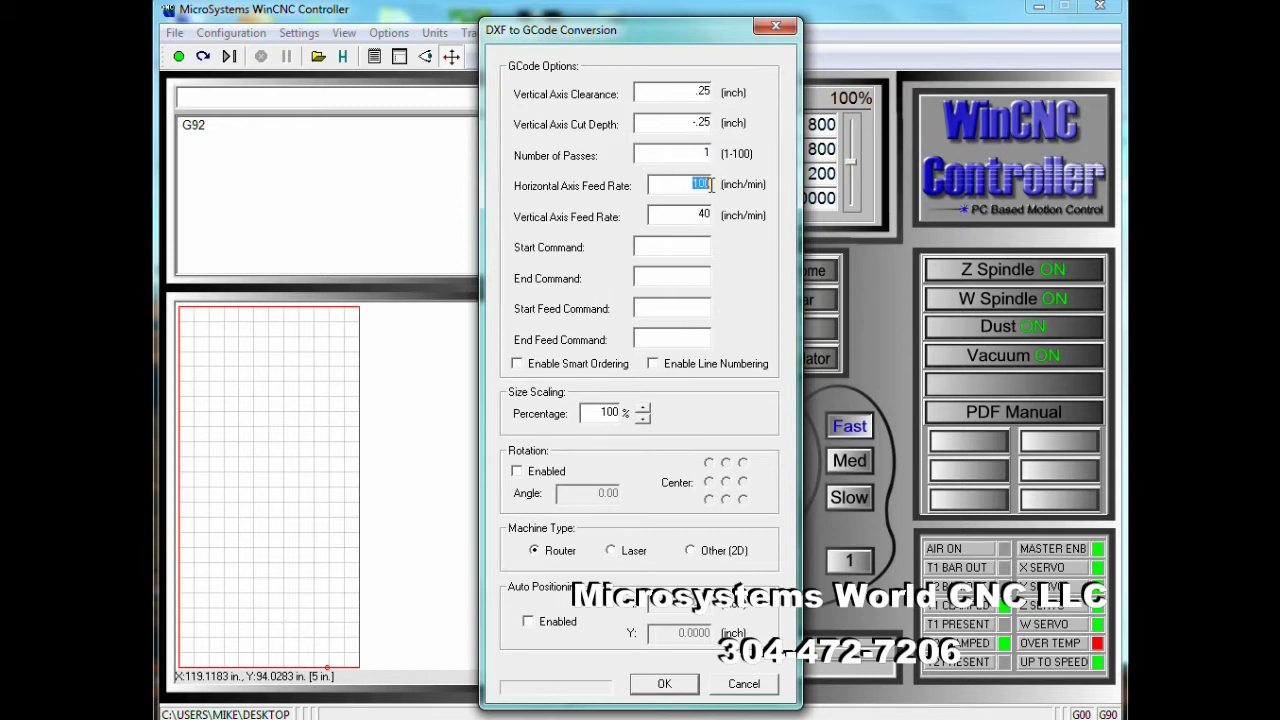
pyautogui.write('20')
pyautogui.doubleClick(704, 215)
pyautogui.write('100')
# - Enter start command M3 and end command M5, enable Smart Ordering, leave Auto Positioning off
pyautogui.click(647, 245)
pyautogui.write('M5')
pyautogui.click(516, 366)
pyautogui.click(528, 622)
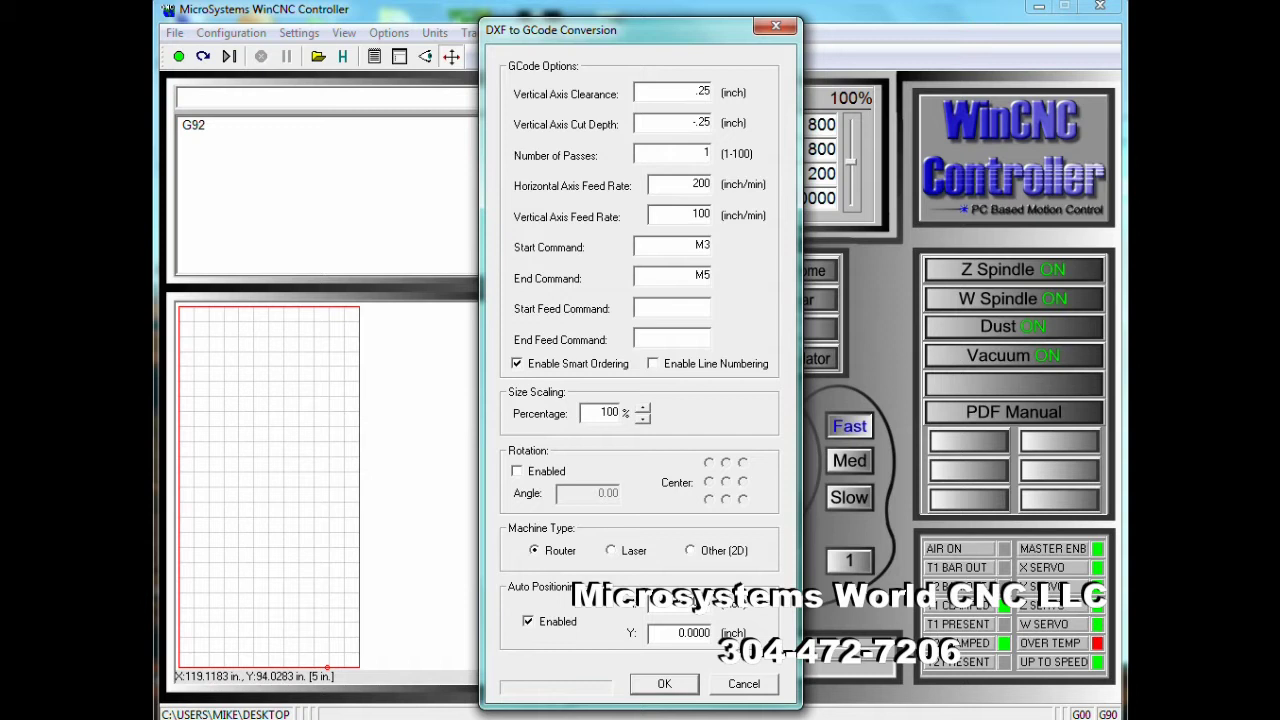
pyautogui.click(528, 622)
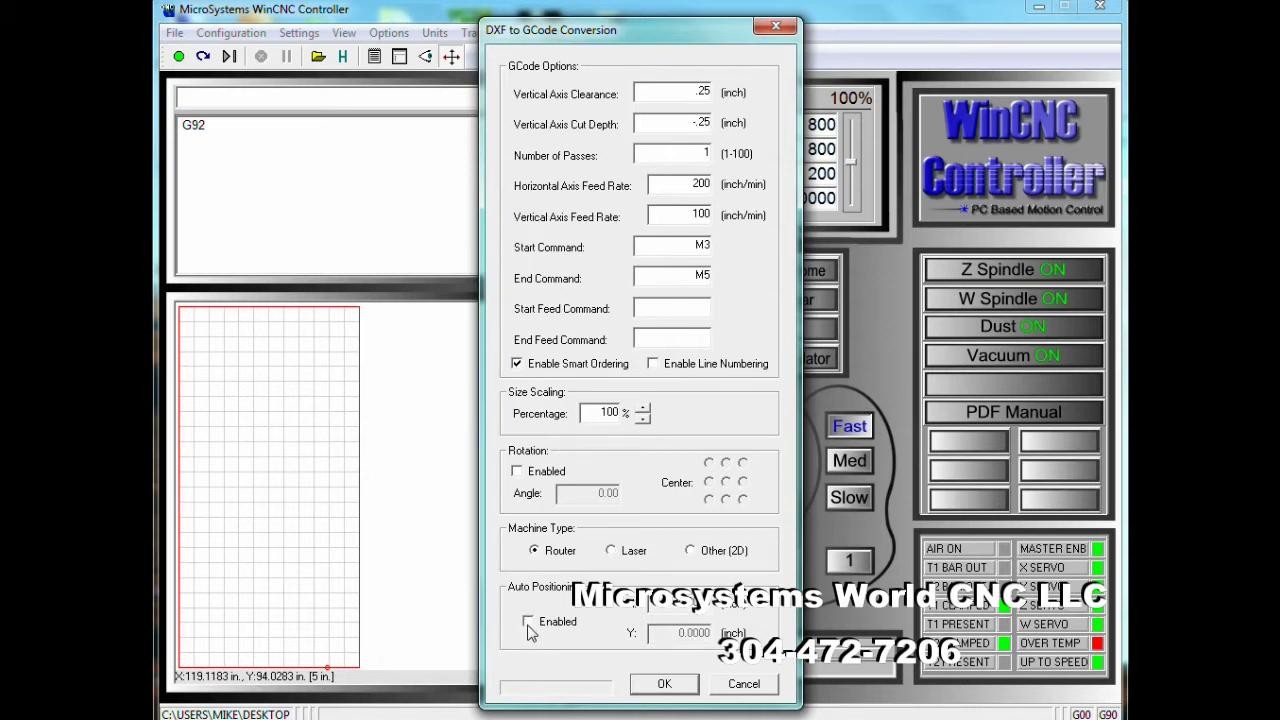
# - Convert the DXF into C:\TEMP\TESTSHAPE.TAP and fit its toolpath in the preview
pyautogui.click(664, 687)
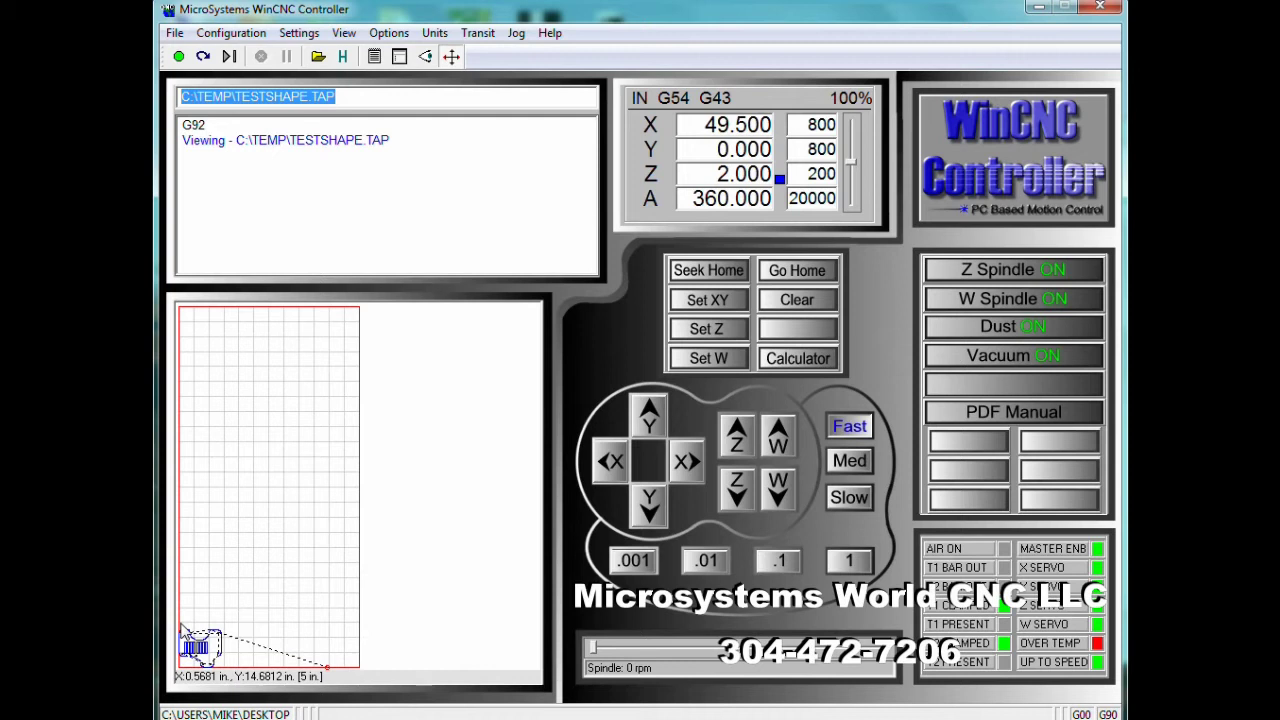
pyautogui.click(233, 678)
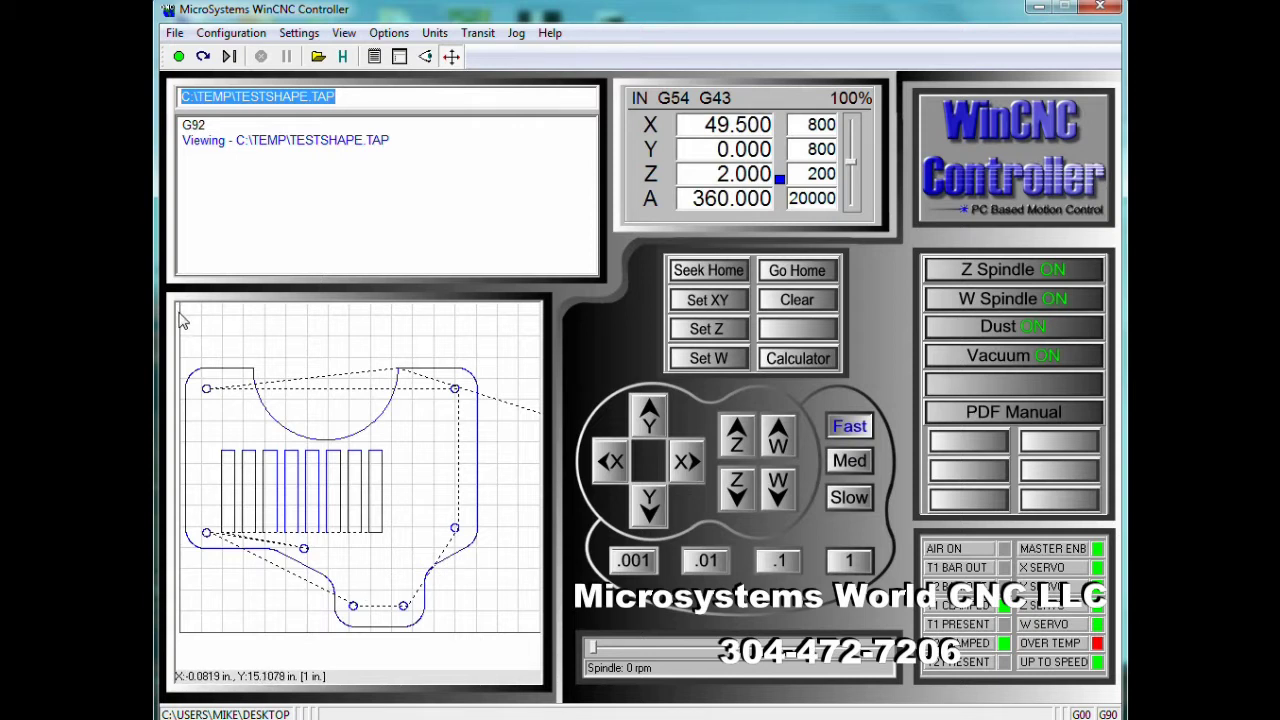
pyautogui.moveTo(178, 311); pyautogui.dragTo(500, 640)
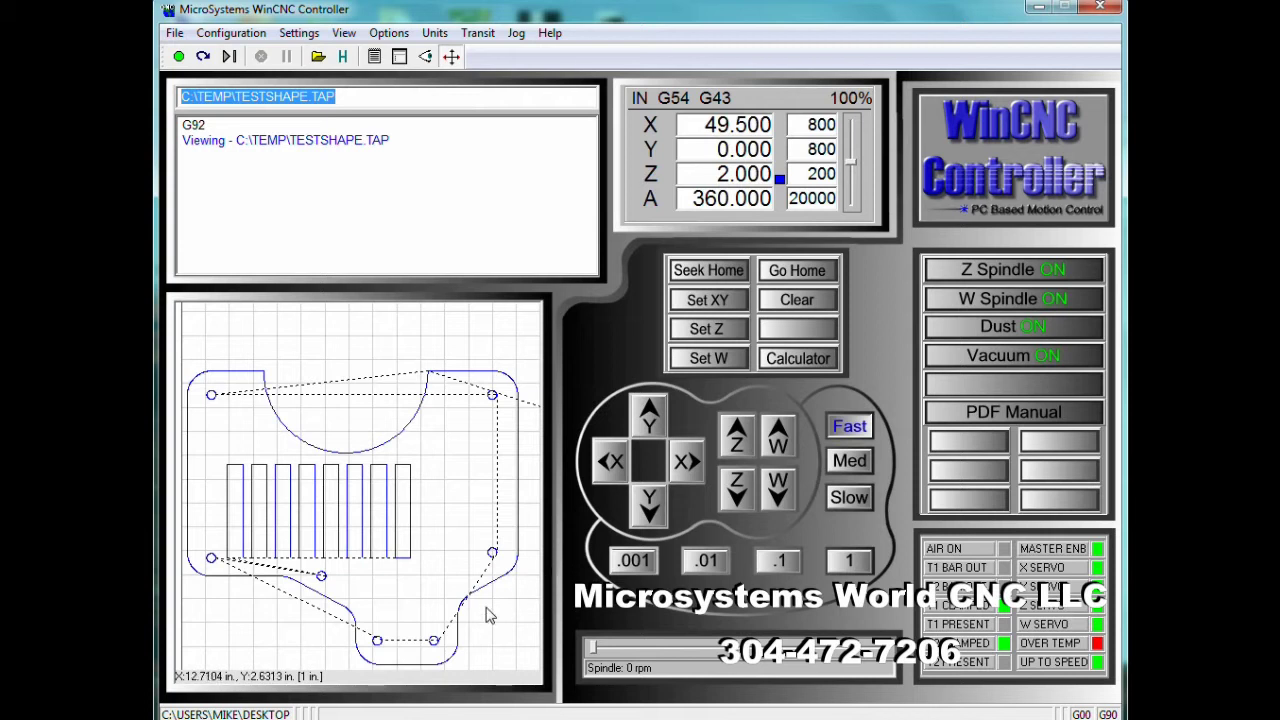
pyautogui.rightClick(451, 494)
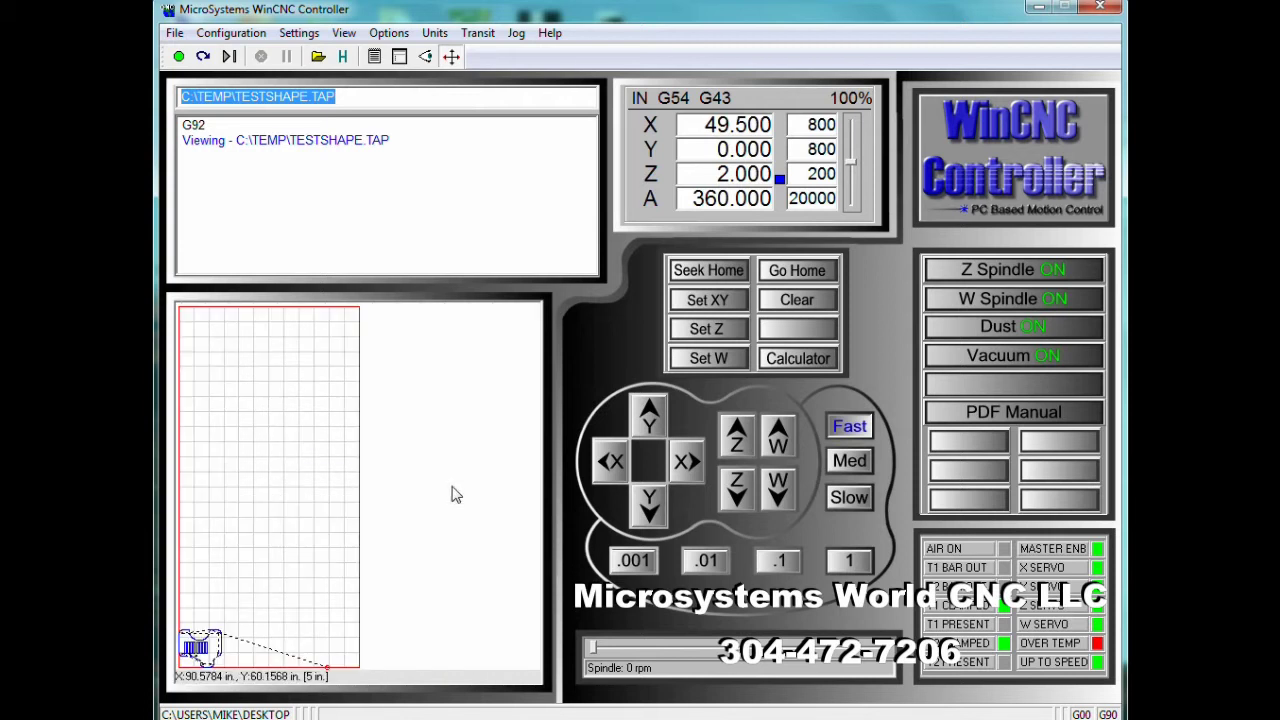
pyautogui.click(178, 677)
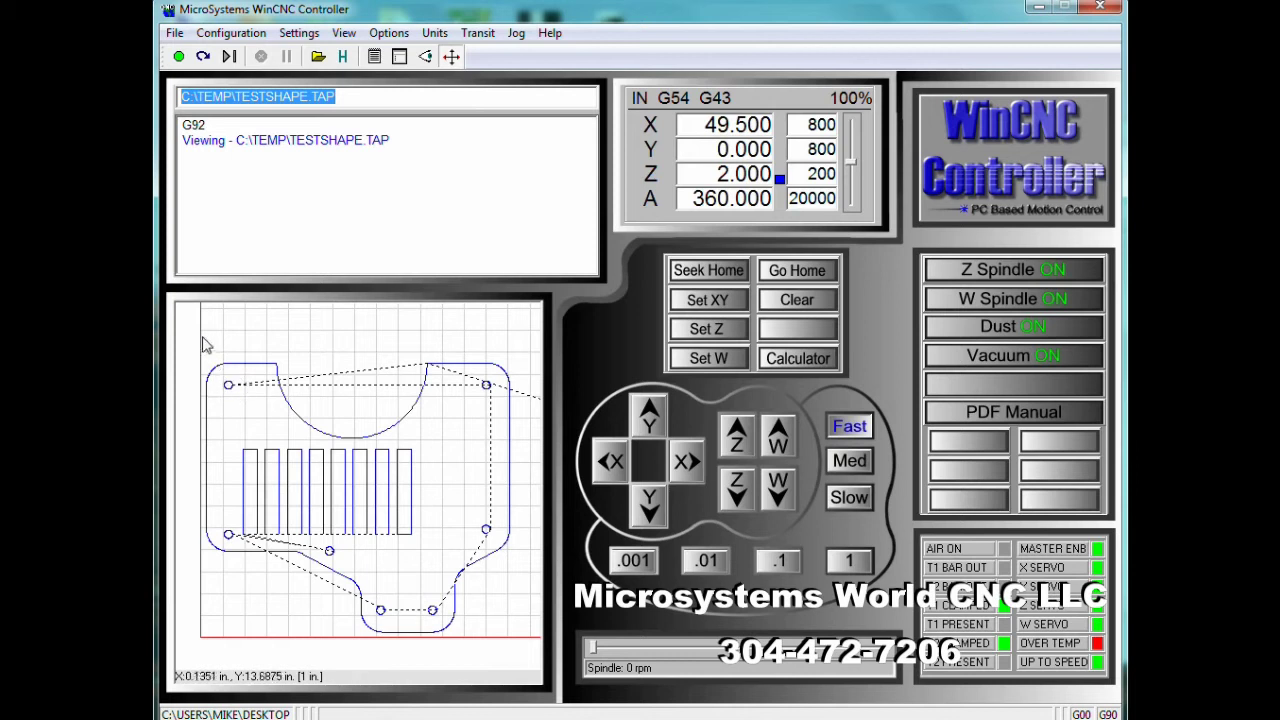
# - Zoom the preview onto the part's upper-left rounded corner and small circle
pyautogui.moveTo(200, 339); pyautogui.dragTo(289, 412)
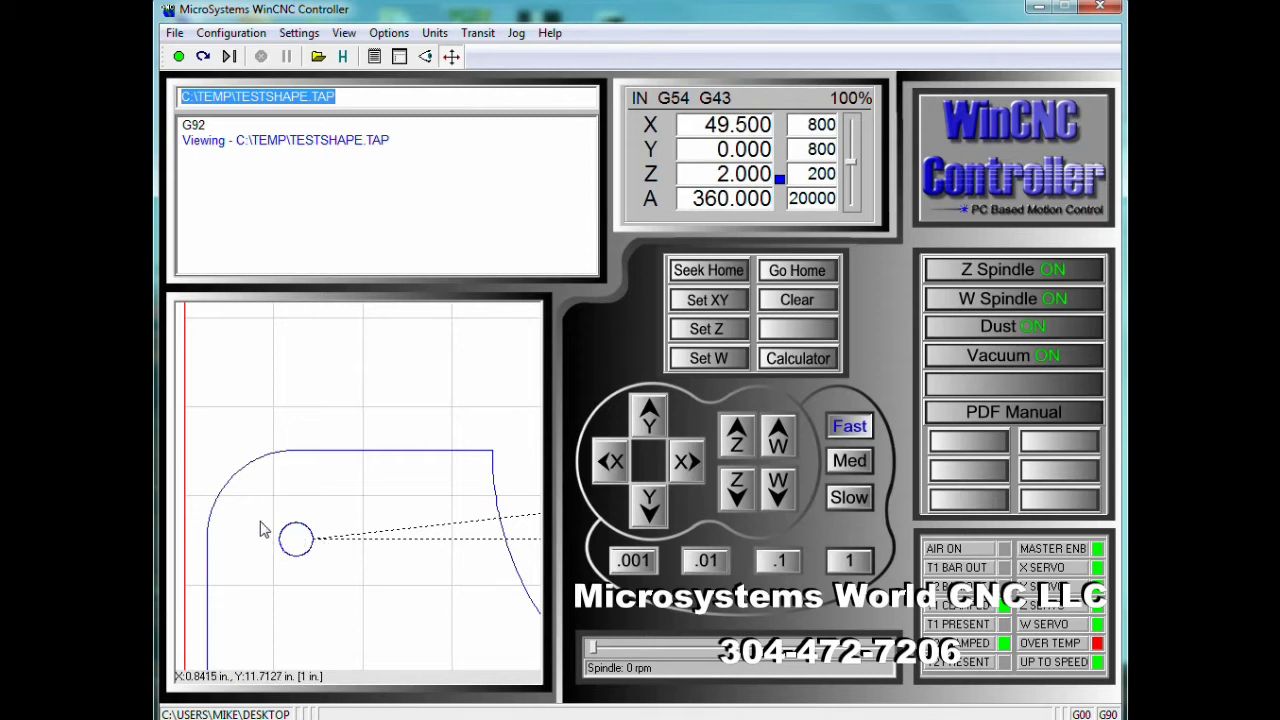
pyautogui.scroll(3, 343, 563)
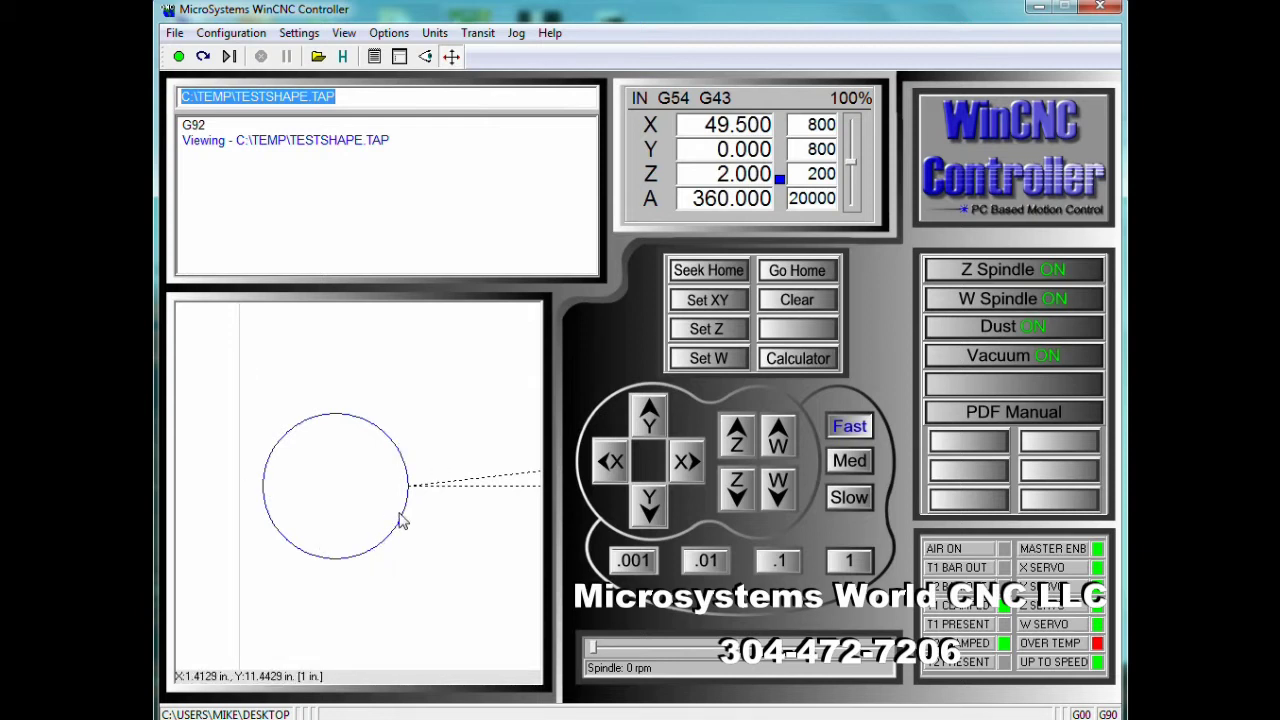
pyautogui.scroll(-3, 400, 520)
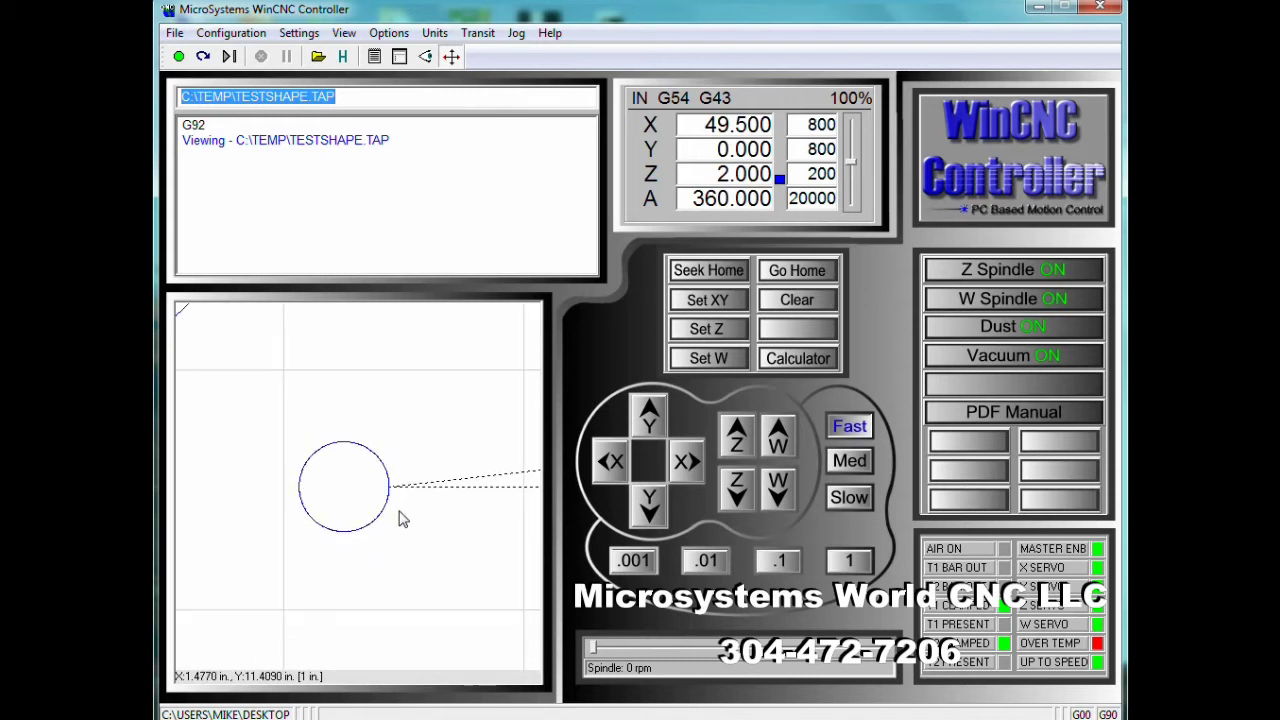
pyautogui.scroll(-5, 400, 520)
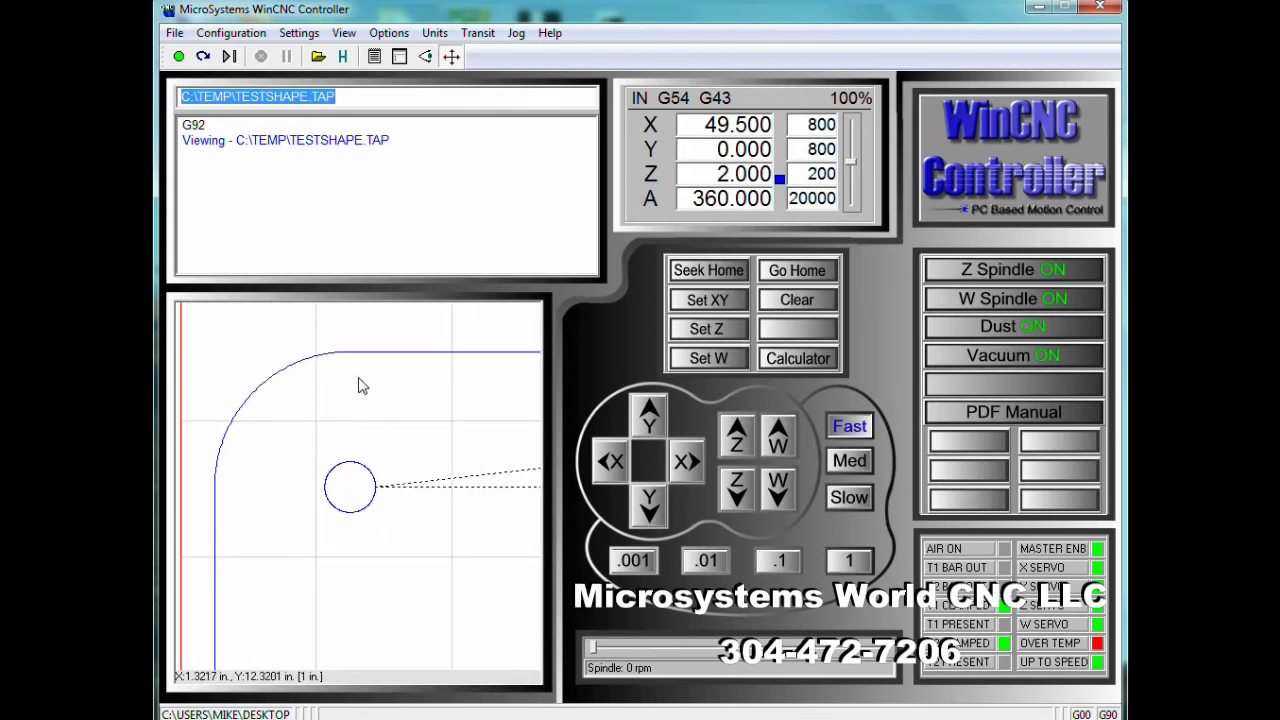
pyautogui.scroll(-3, 329, 400)
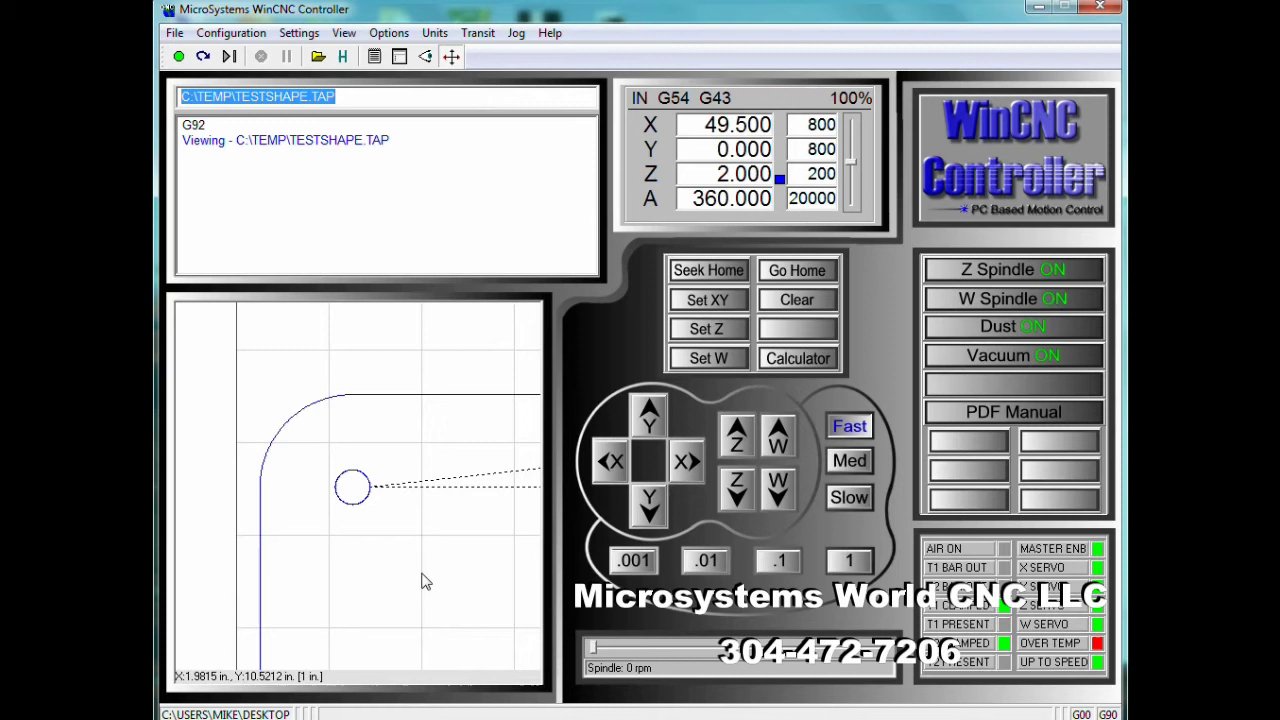
pyautogui.scroll(-3, 394, 455)
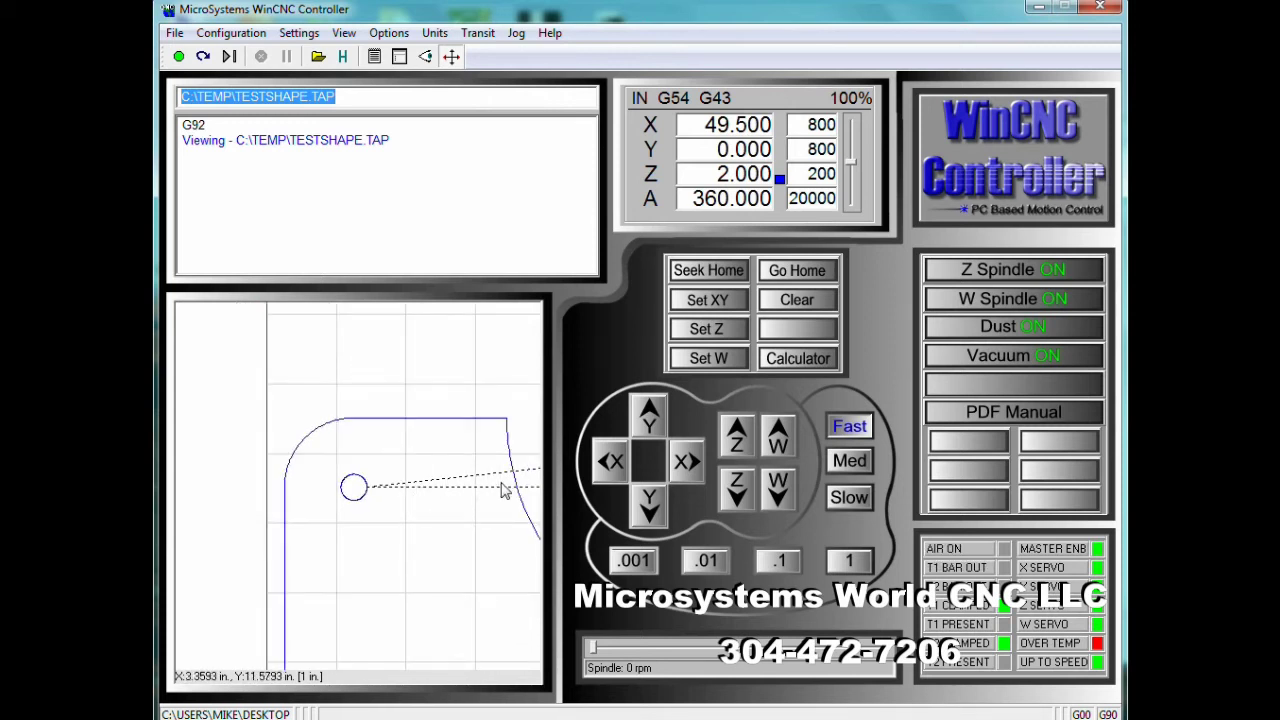
pyautogui.scroll(-2, 500, 489)
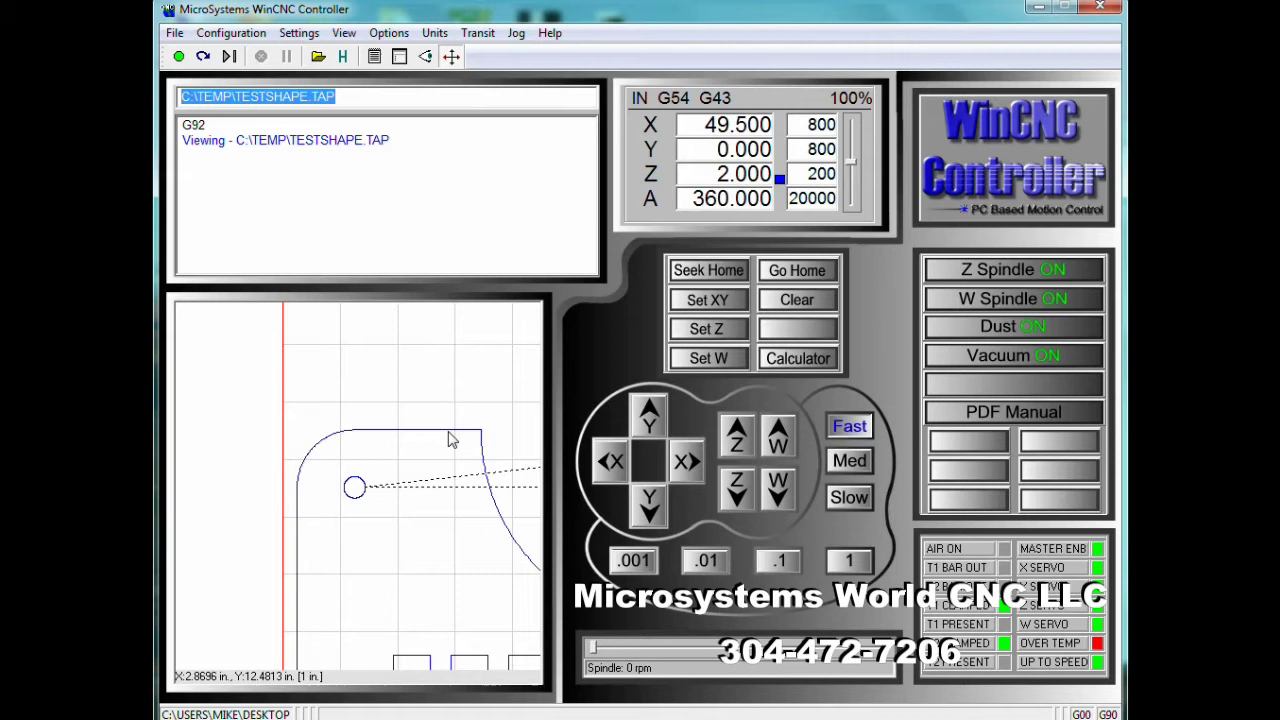
pyautogui.moveTo(416, 414); pyautogui.dragTo(496, 450)
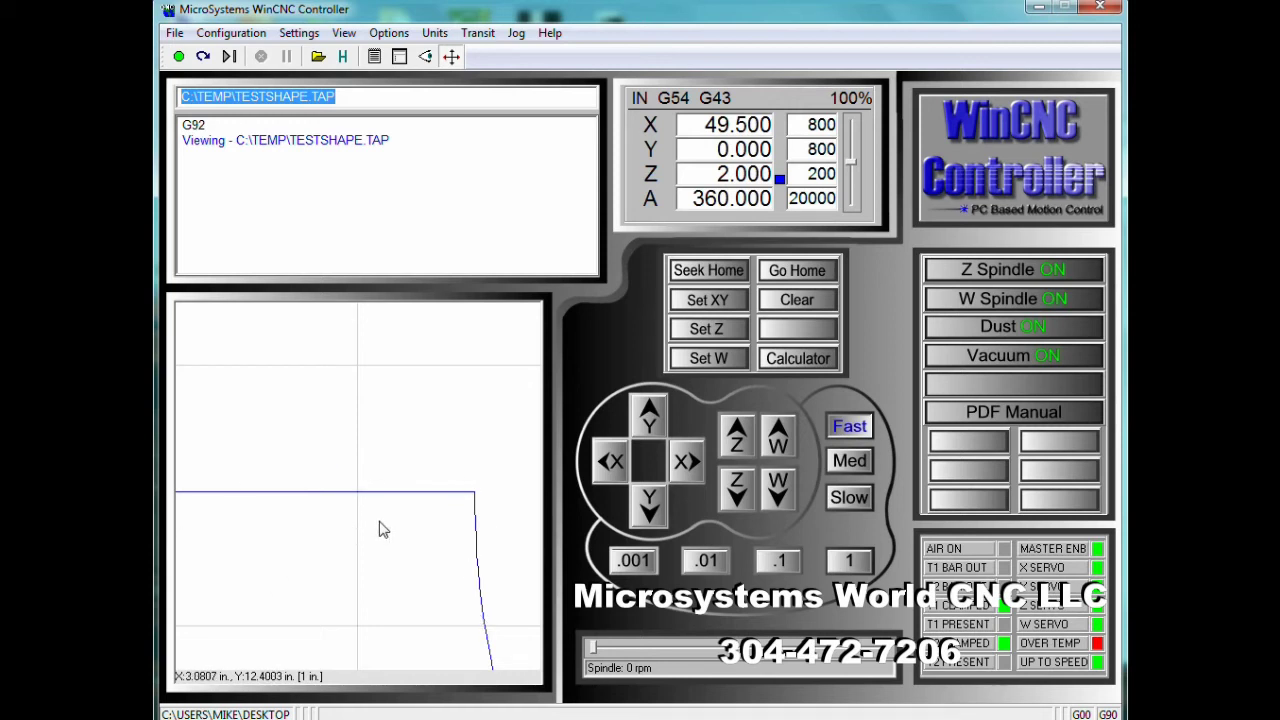
pyautogui.scroll(-5, 387, 436)
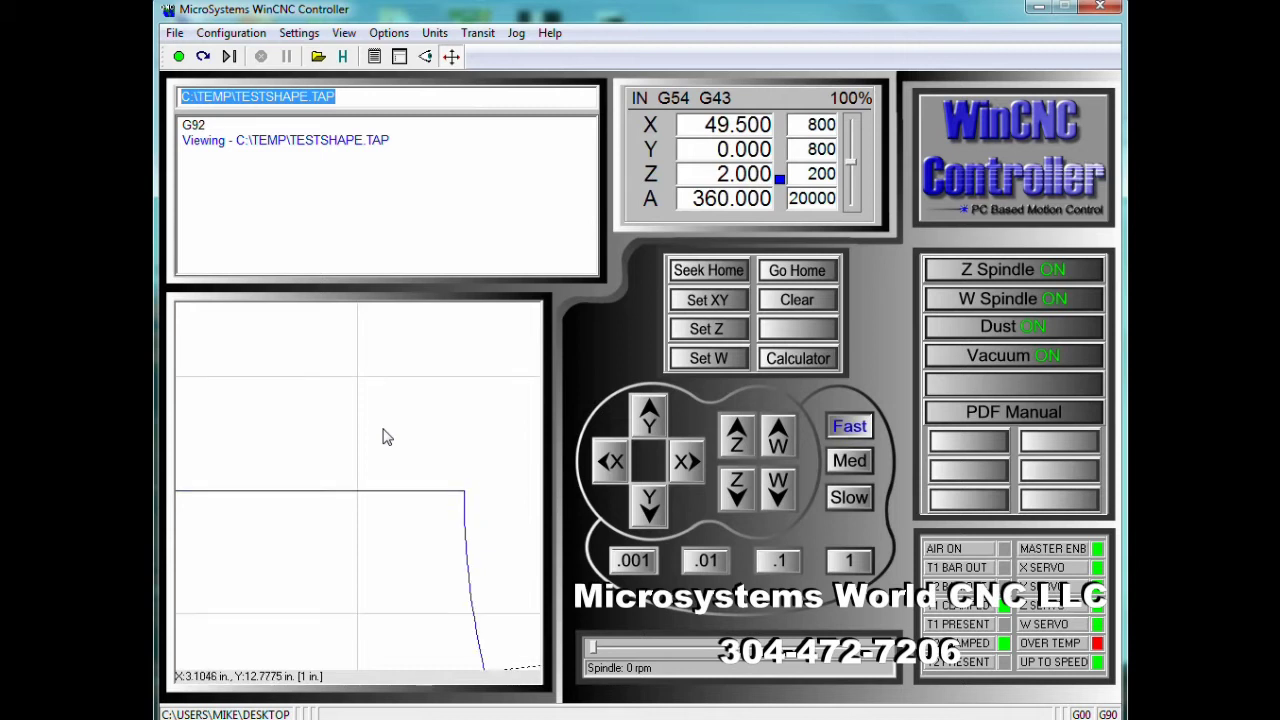
pyautogui.scroll(-4, 383, 455)
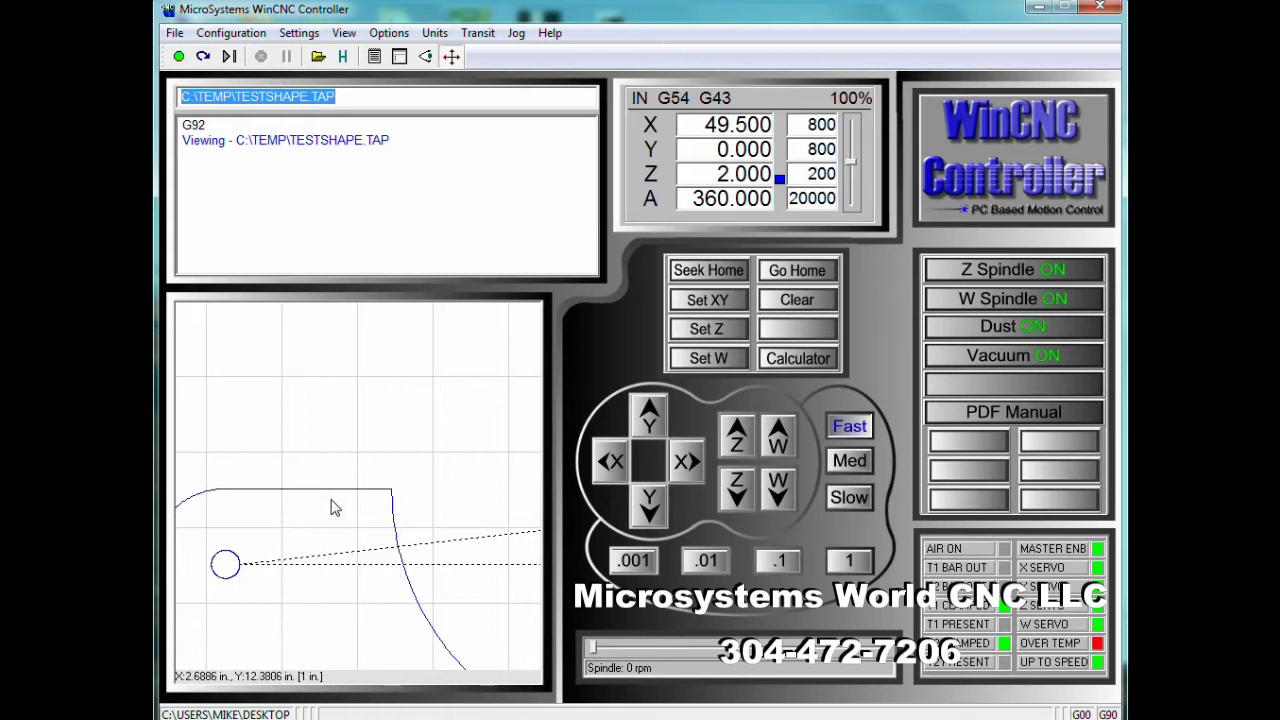
pyautogui.scroll(-3, 330, 508)
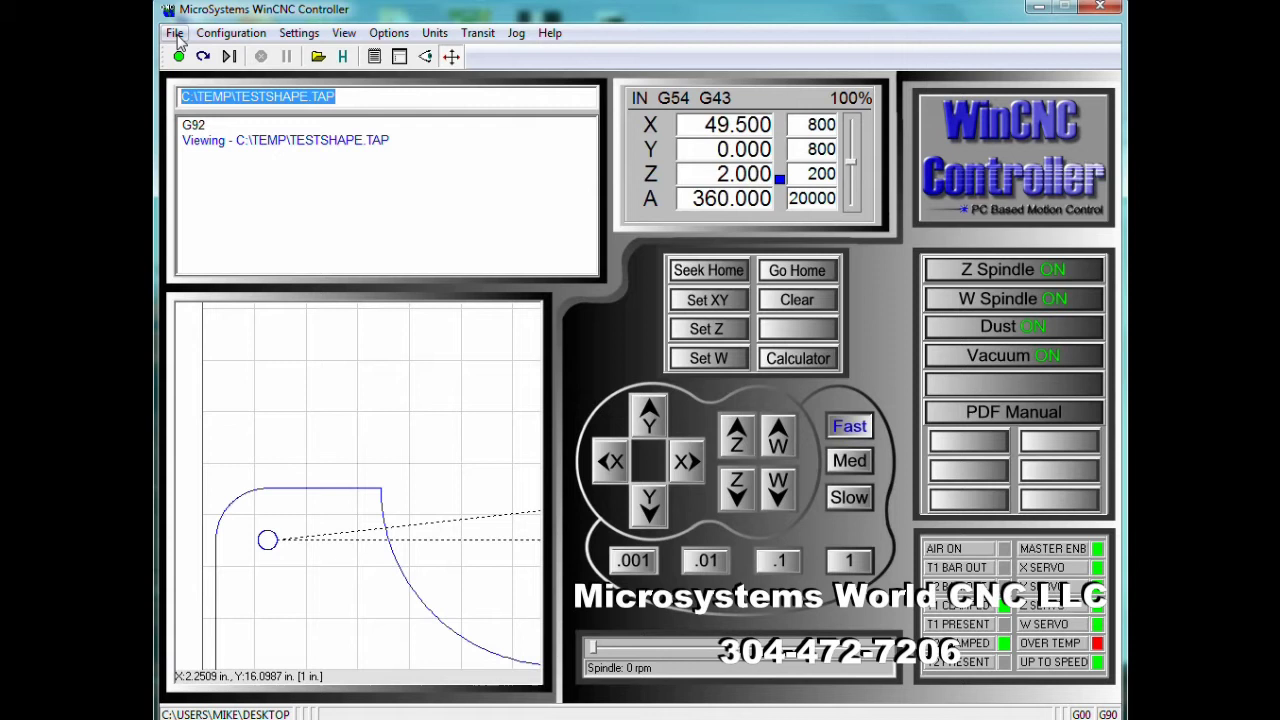
# - Start a DXF import and browse to Local Disk (C:)
pyautogui.click(177, 35)
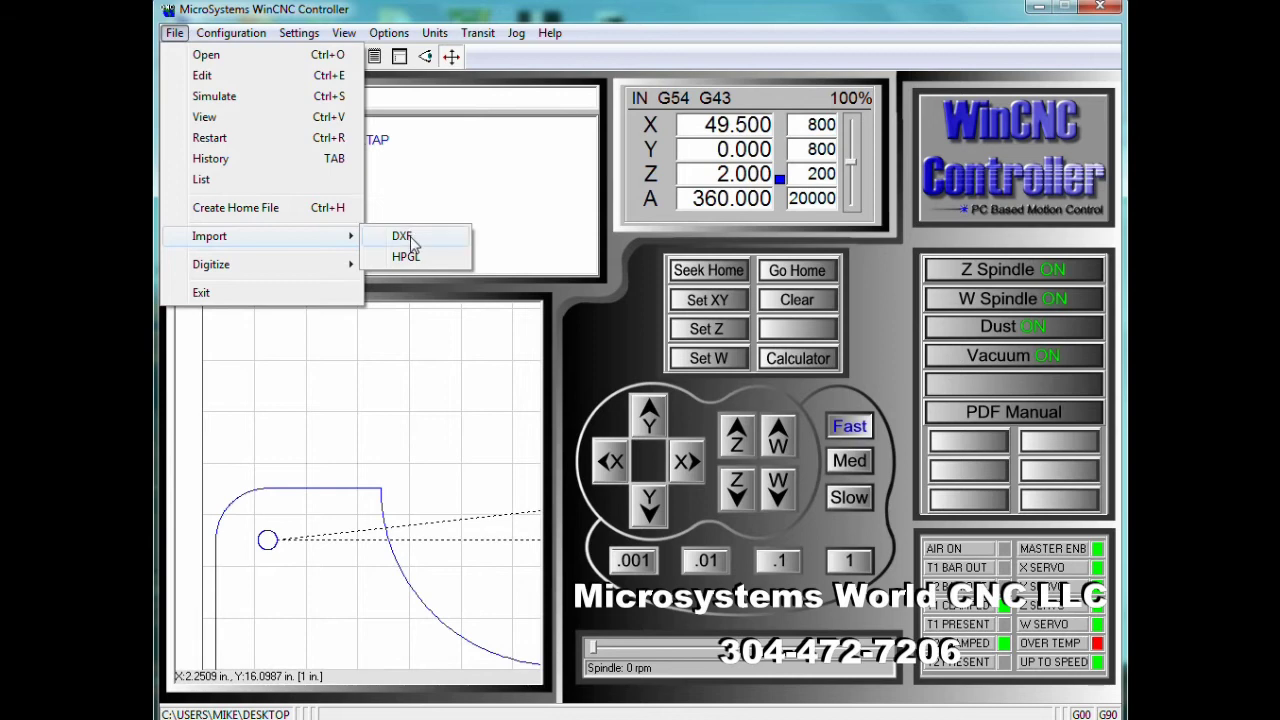
pyautogui.click(408, 240)
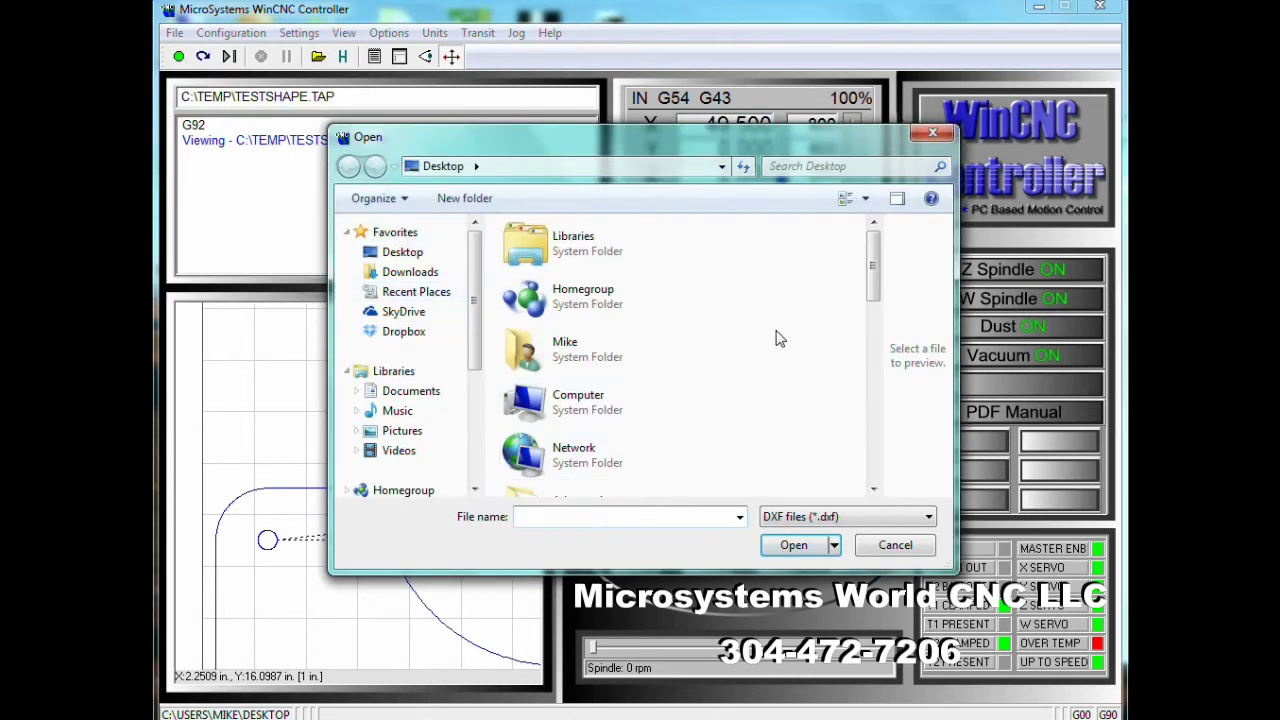
pyautogui.moveTo(876, 287)
pyautogui.mouseDown()
pyautogui.moveTo(874, 300)
pyautogui.moveTo(874, 272)
pyautogui.moveTo(876, 305)
pyautogui.moveTo(874, 268)
pyautogui.mouseUp()
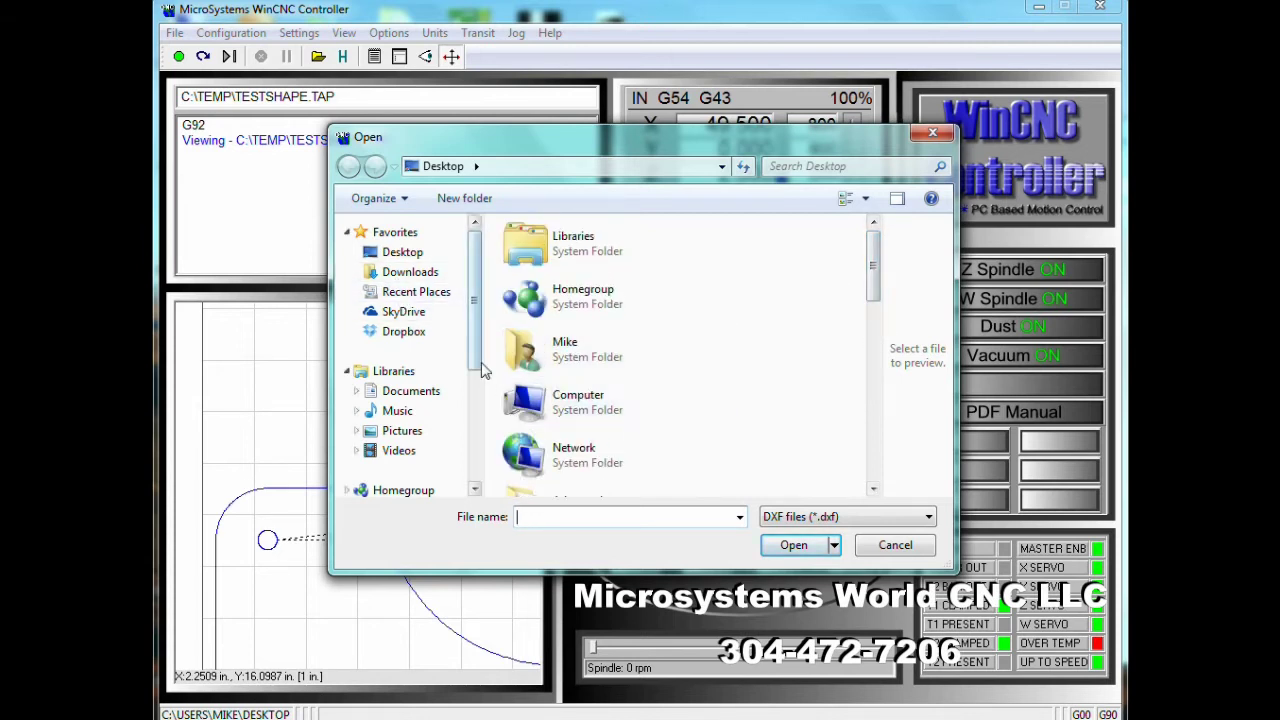
pyautogui.scroll(-1, 476, 364)
pyautogui.scroll(1, 474, 313)
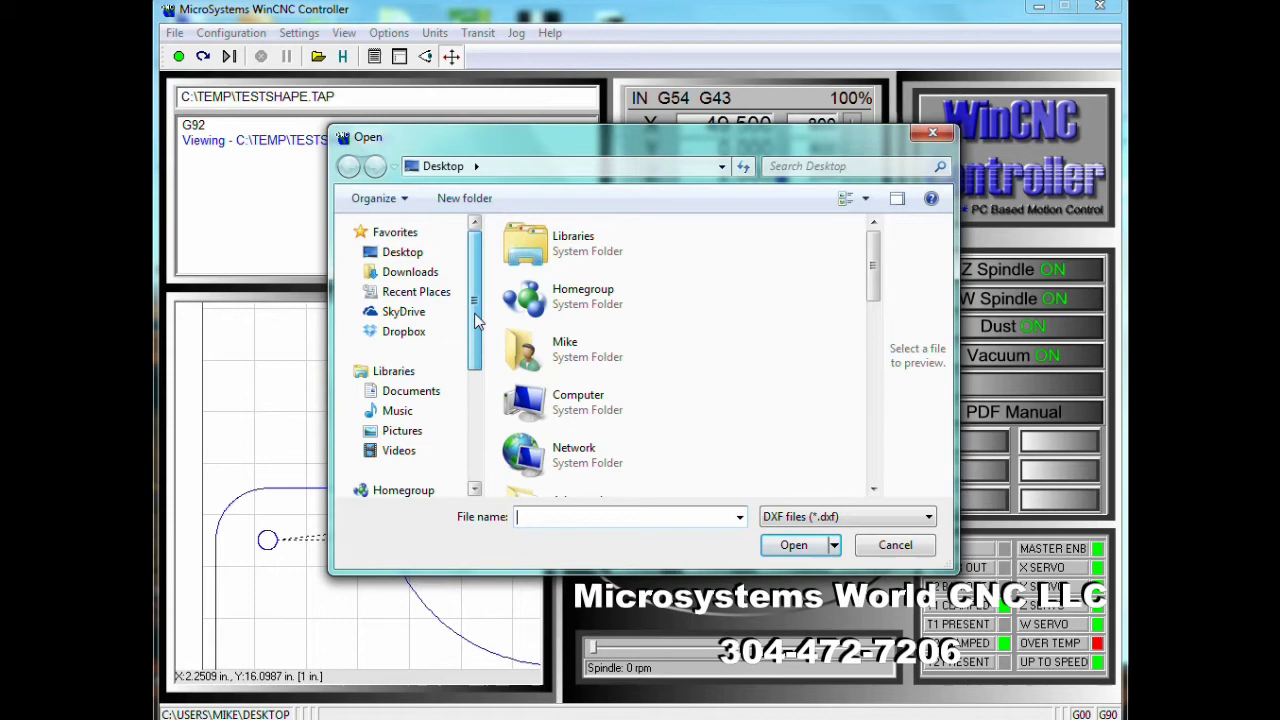
pyautogui.scroll(-3, 473, 364)
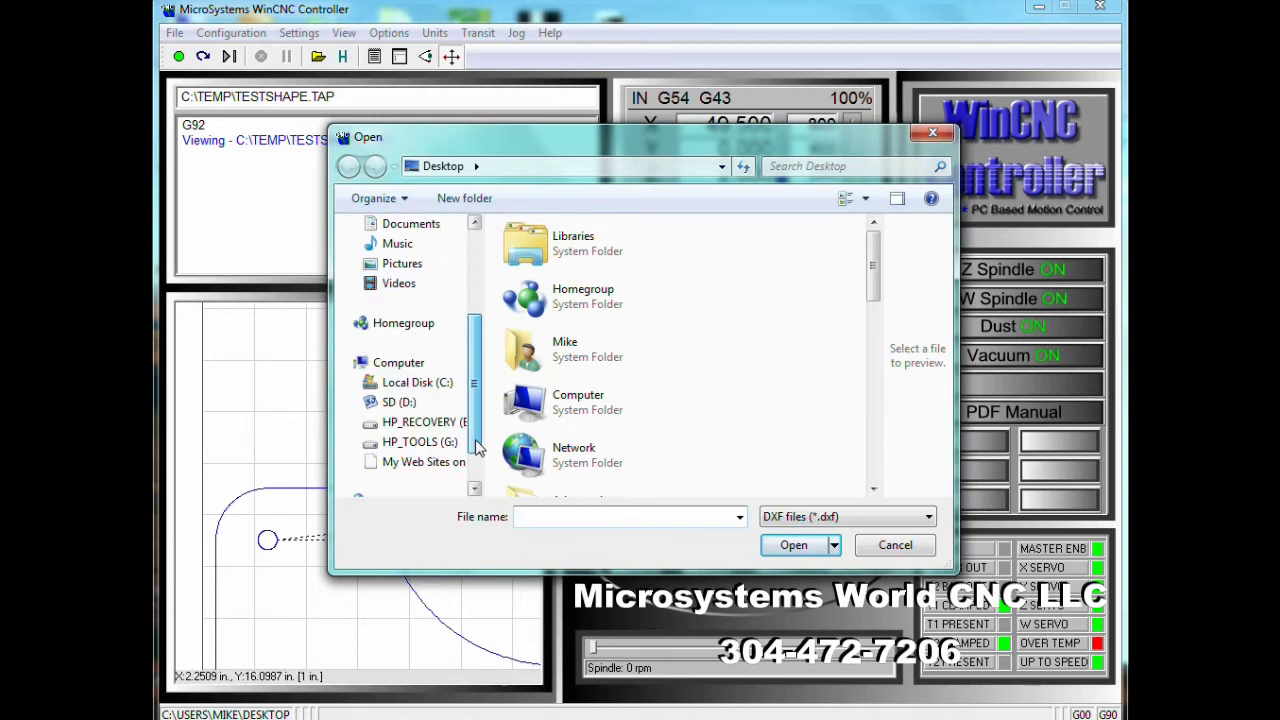
pyautogui.click(405, 388)
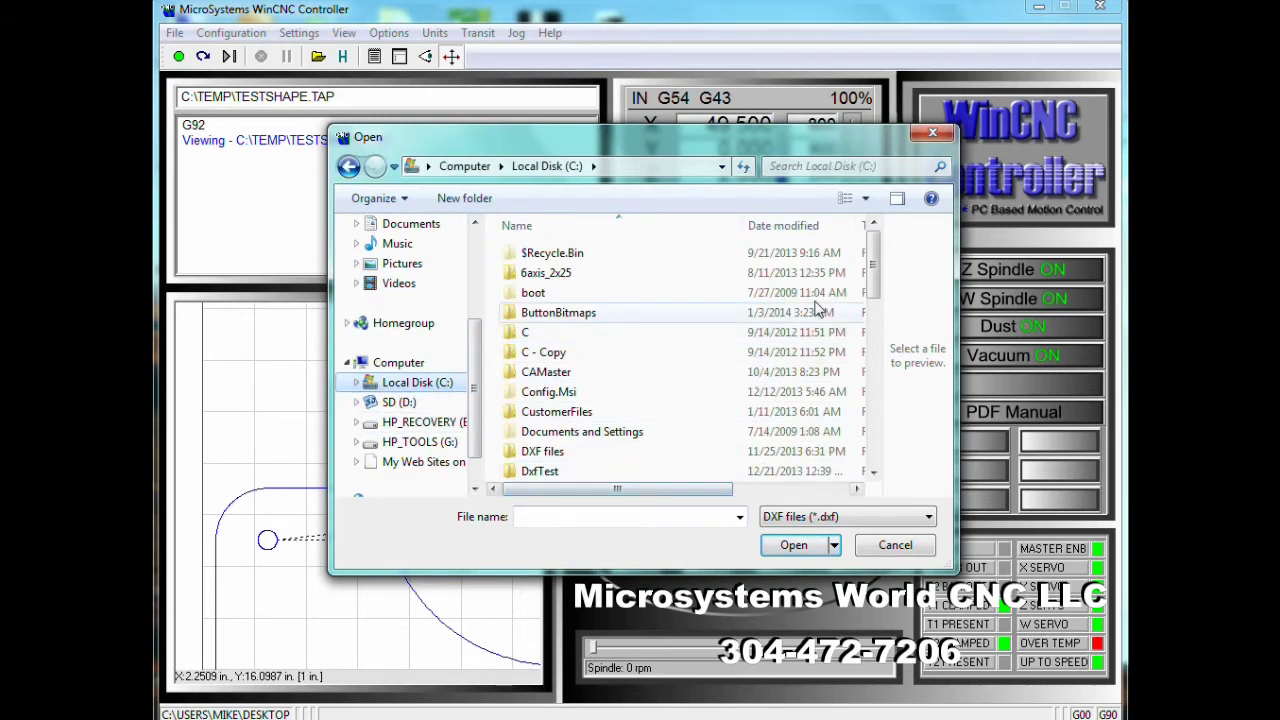
# - Open the TEMP folder and import TestShapeOffset.dxf
pyautogui.scroll(-2, 878, 320)
pyautogui.moveTo(880, 320); pyautogui.dragTo(891, 443)
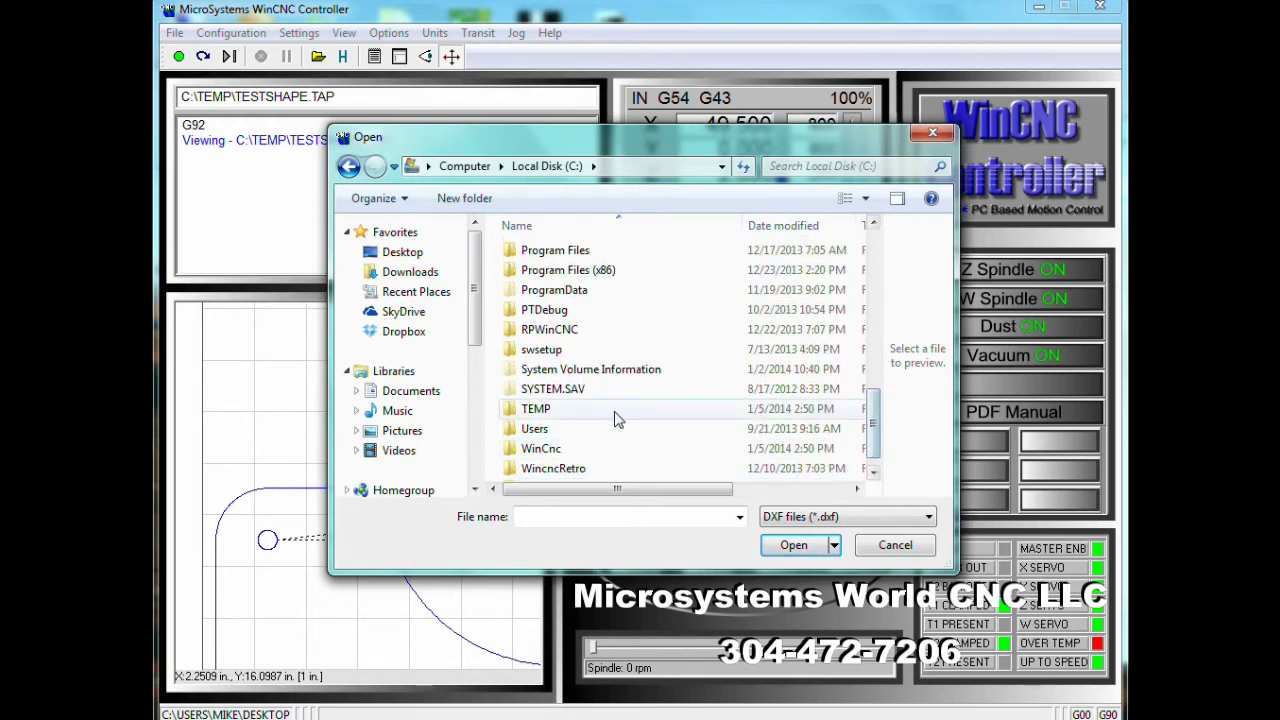
pyautogui.click(525, 410)
pyautogui.moveTo(525, 410); pyautogui.dragTo(523, 429)
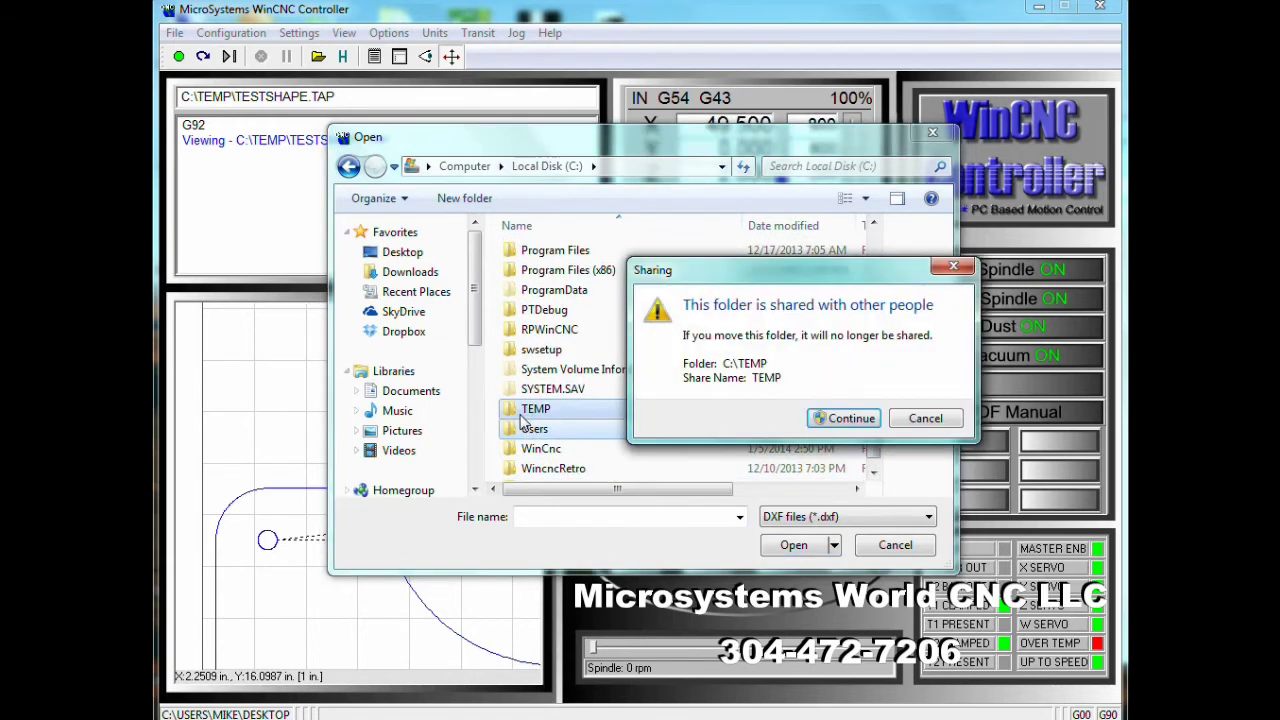
pyautogui.click(939, 420)
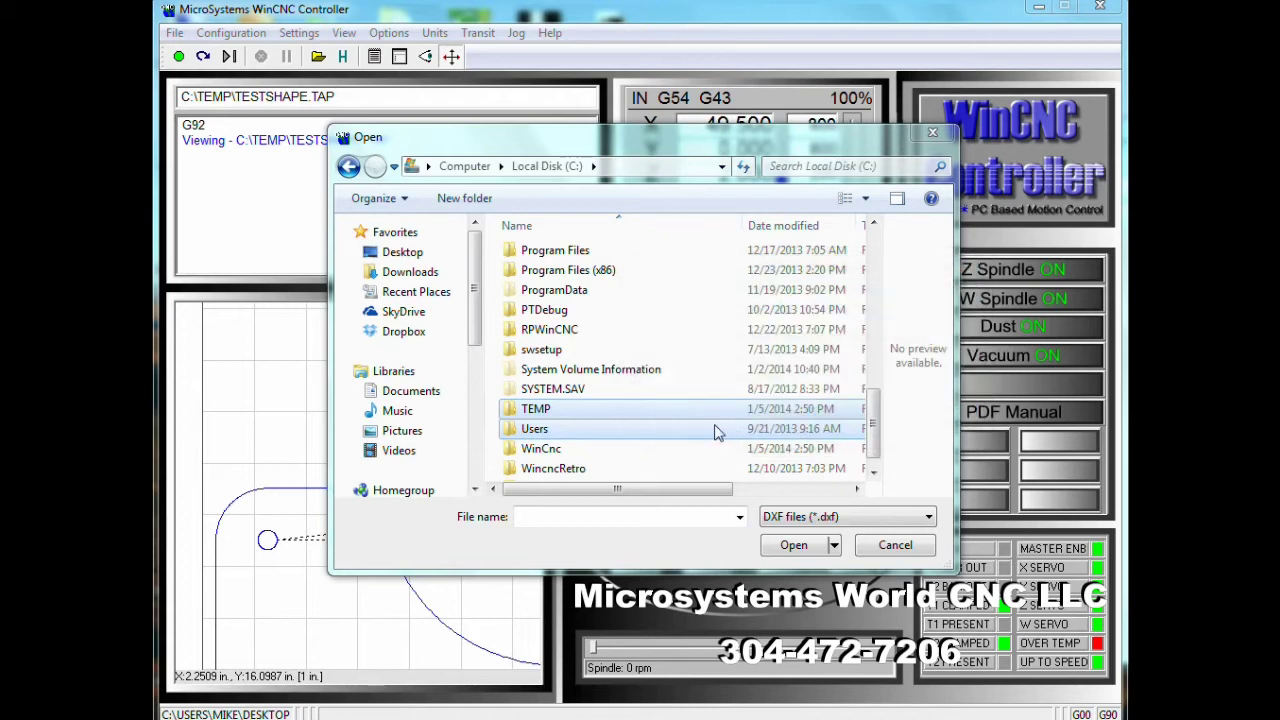
pyautogui.doubleClick(585, 410)
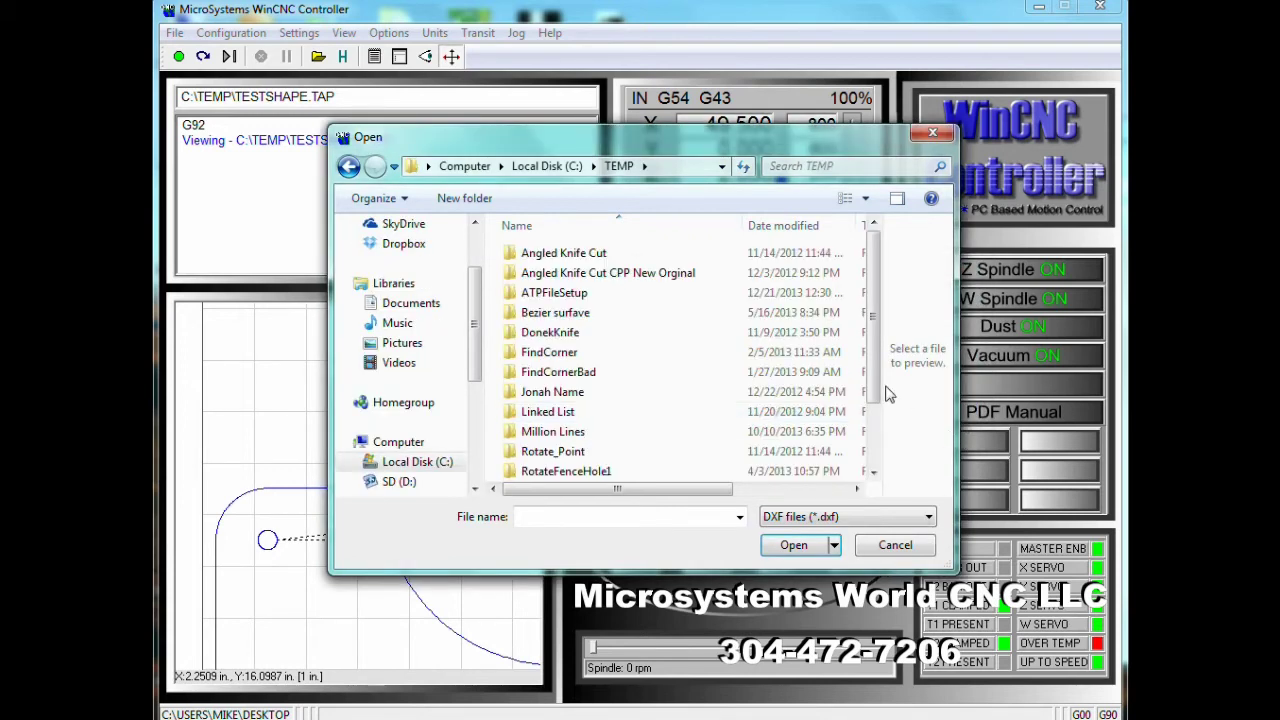
pyautogui.moveTo(874, 386); pyautogui.dragTo(870, 485)
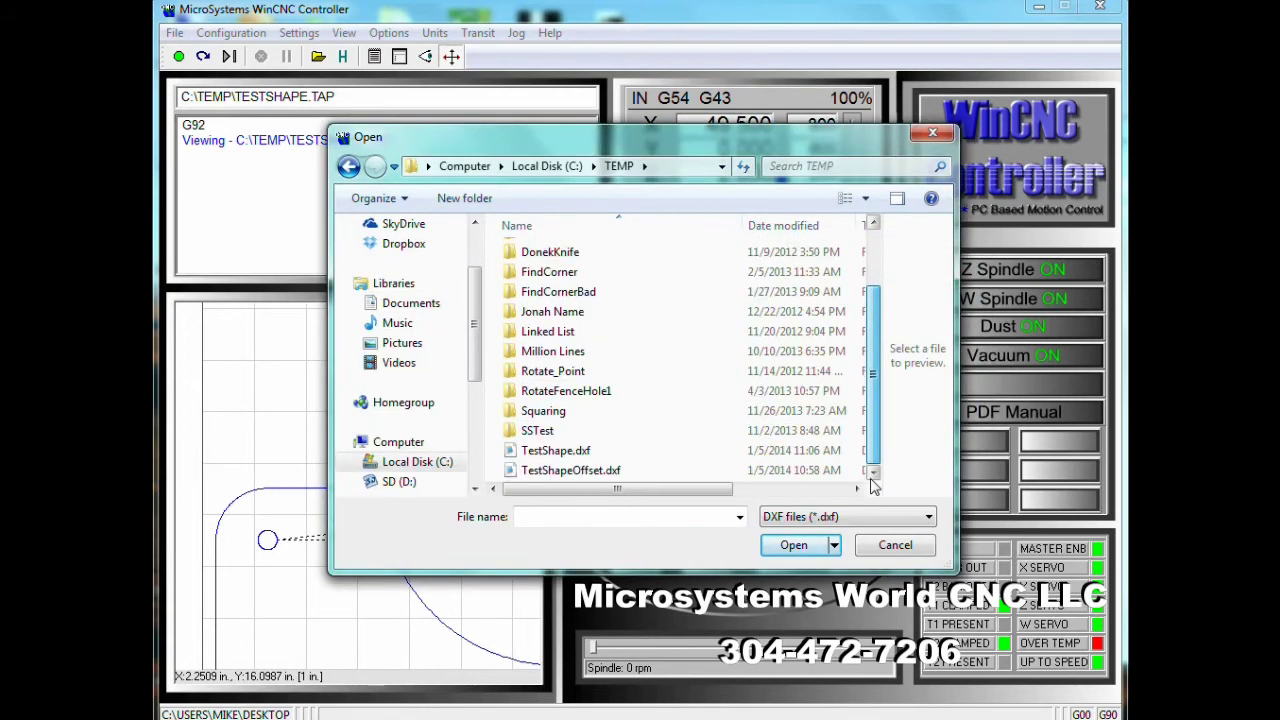
pyautogui.click(570, 470)
pyautogui.click(810, 548)
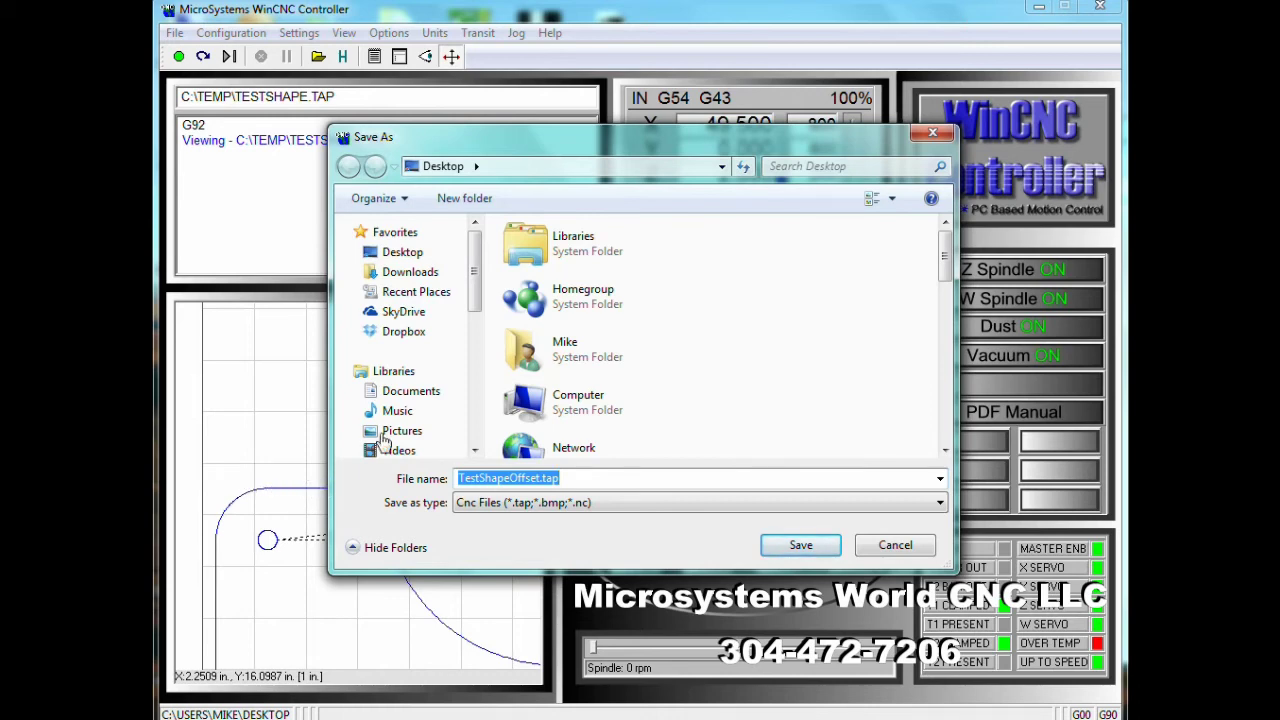
# - Save the conversion as TestShapeOffset.tap on the Desktop and generate the G-code
pyautogui.moveTo(503, 150); pyautogui.dragTo(702, 167)
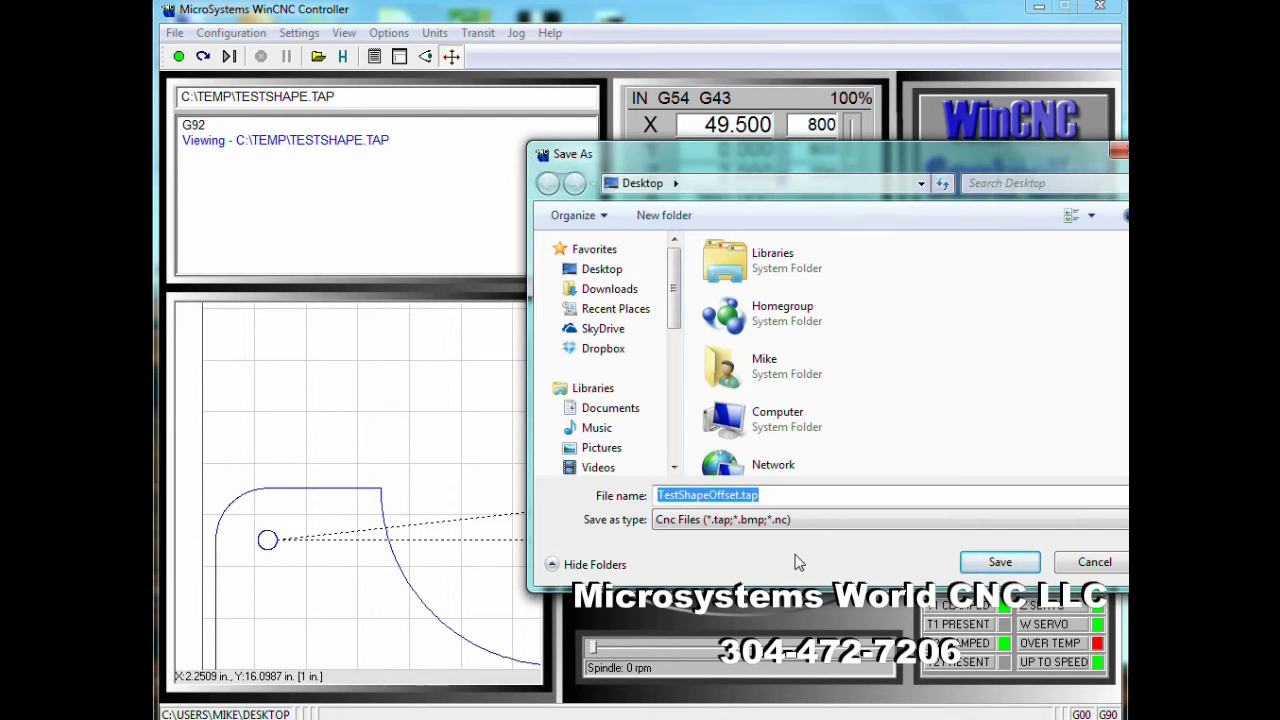
pyautogui.click(1000, 563)
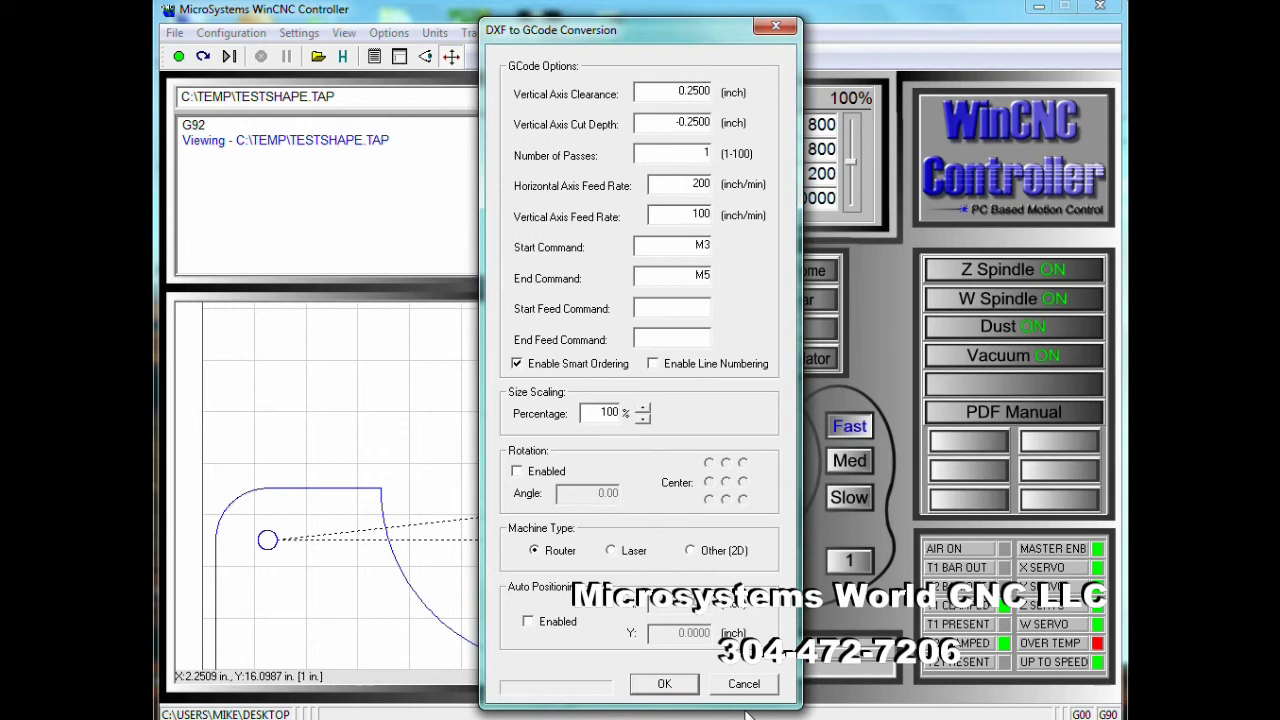
pyautogui.click(662, 685)
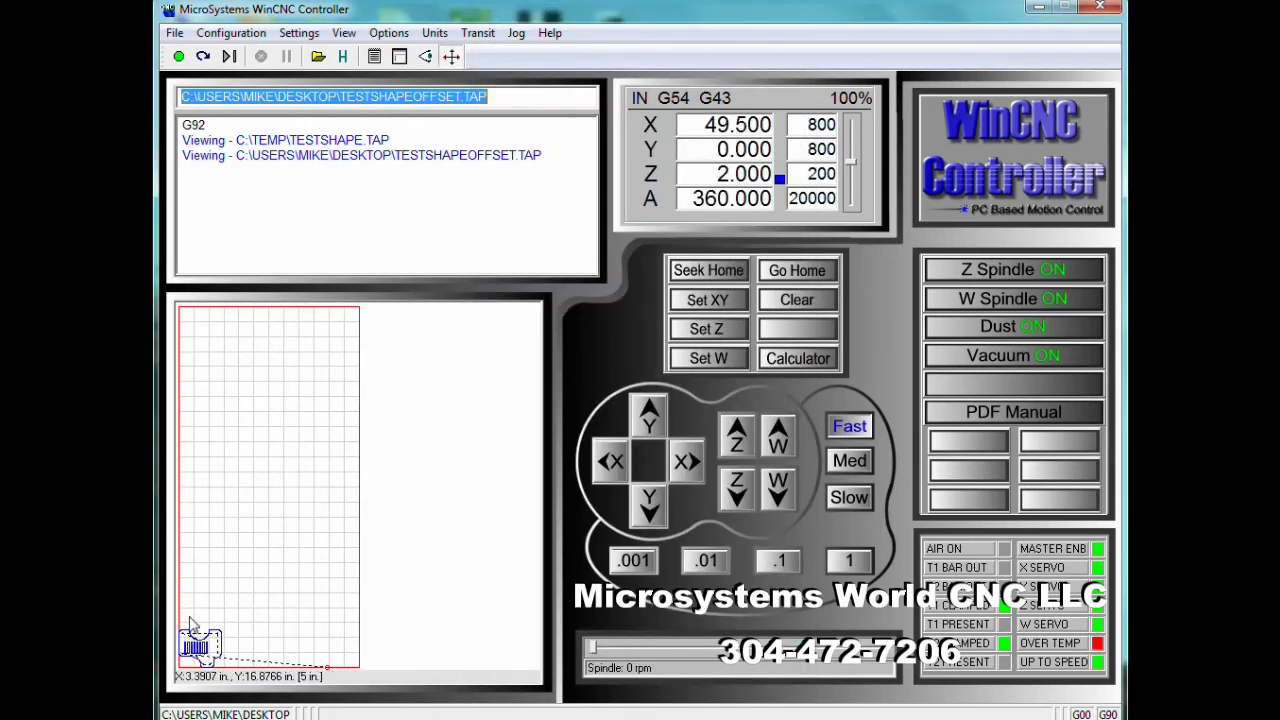
# - Zoom onto the offset shape, then into its upper-left rounded corner
pyautogui.moveTo(177, 626); pyautogui.dragTo(232, 678)
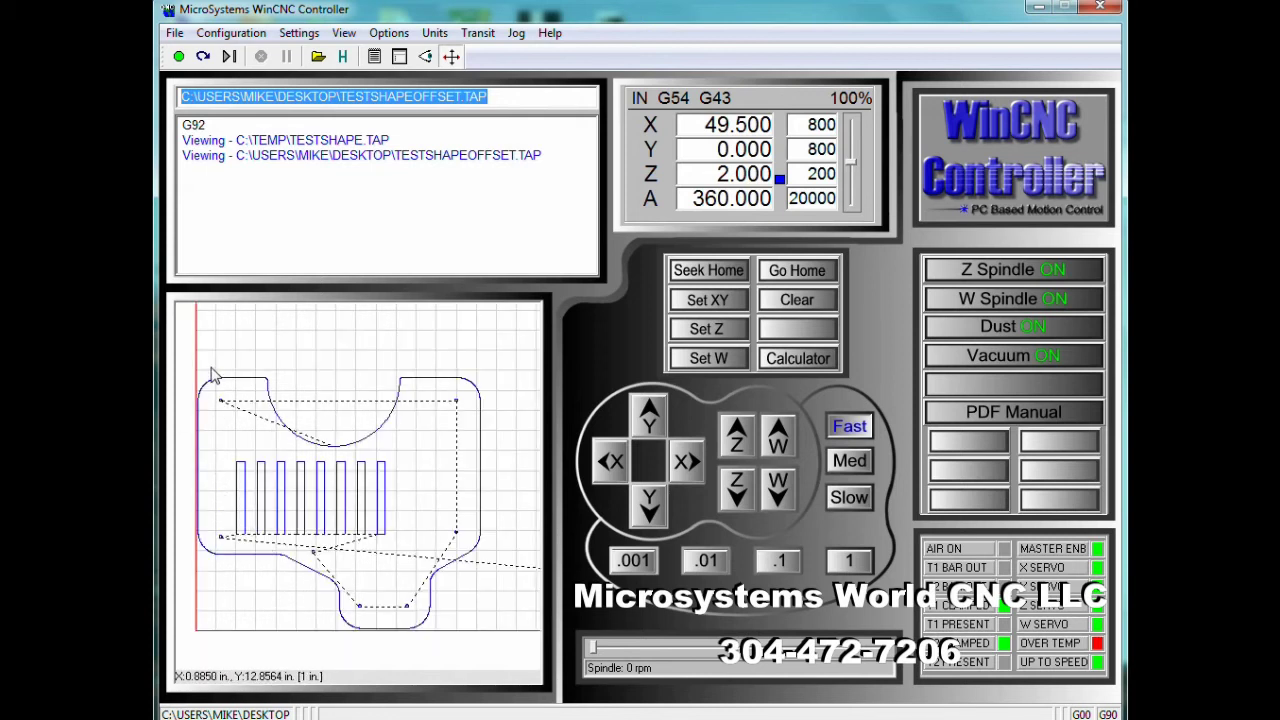
pyautogui.moveTo(193, 376); pyautogui.dragTo(284, 436)
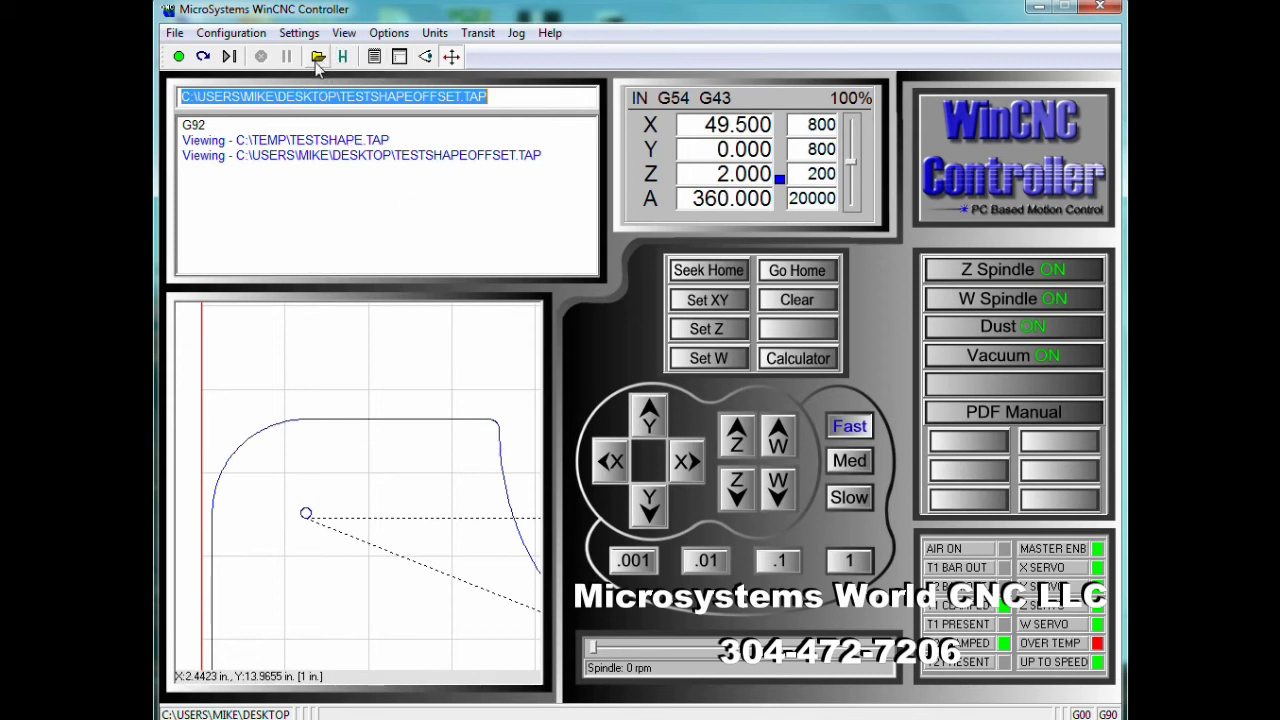
# - Open TestShapeOffset.tap in Notepad2 and copy the C:\TEMP\TestShapeOffset path from line 1
pyautogui.click(374, 57)
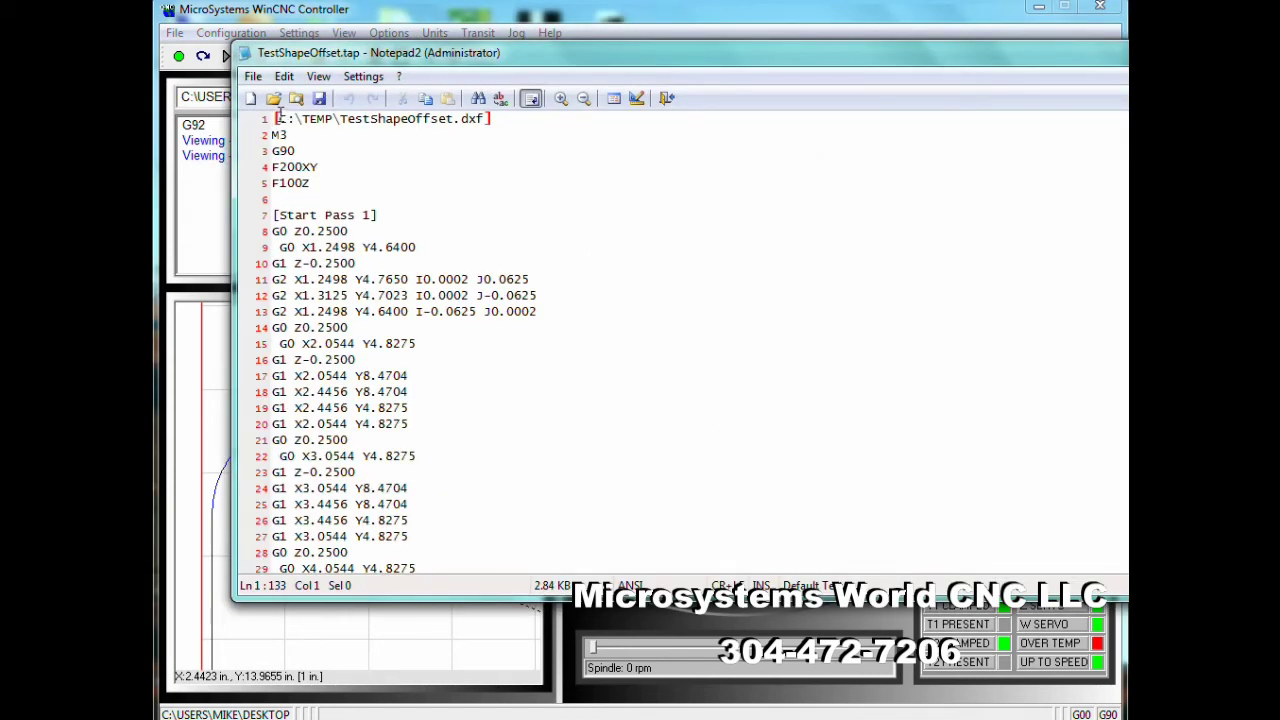
pyautogui.moveTo(276, 118); pyautogui.dragTo(455, 105)
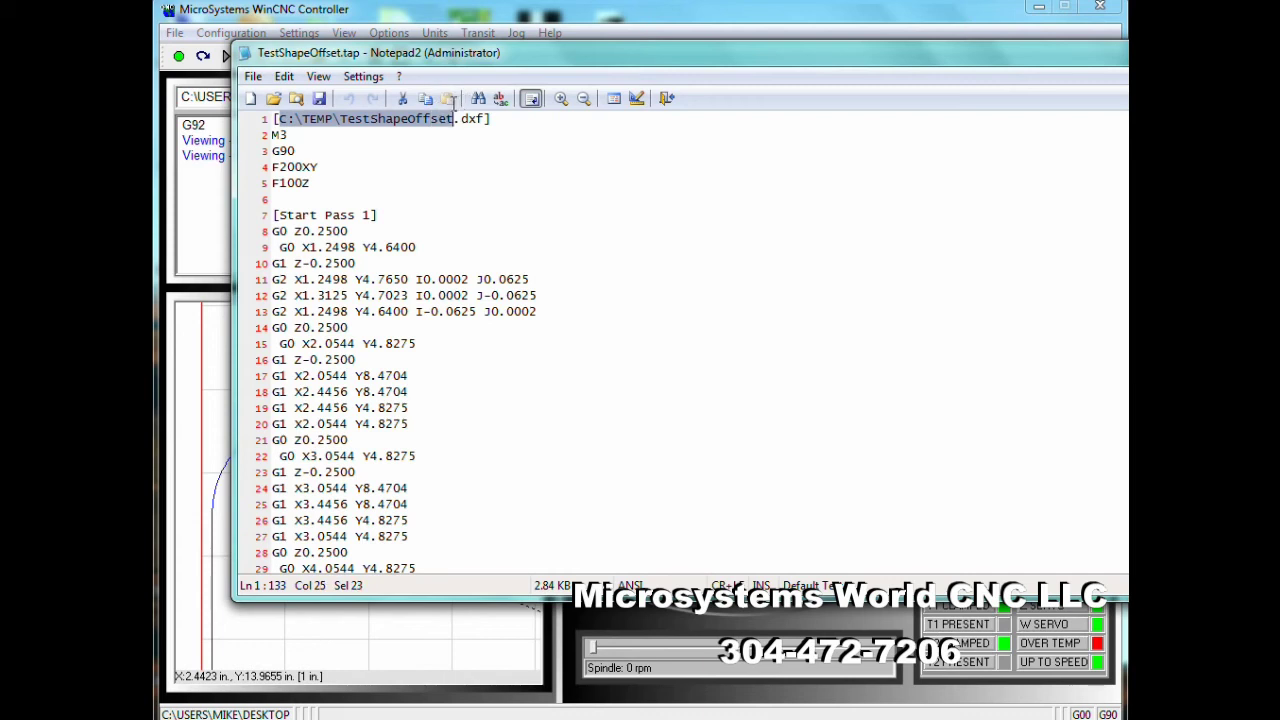
pyautogui.rightClick(446, 122)
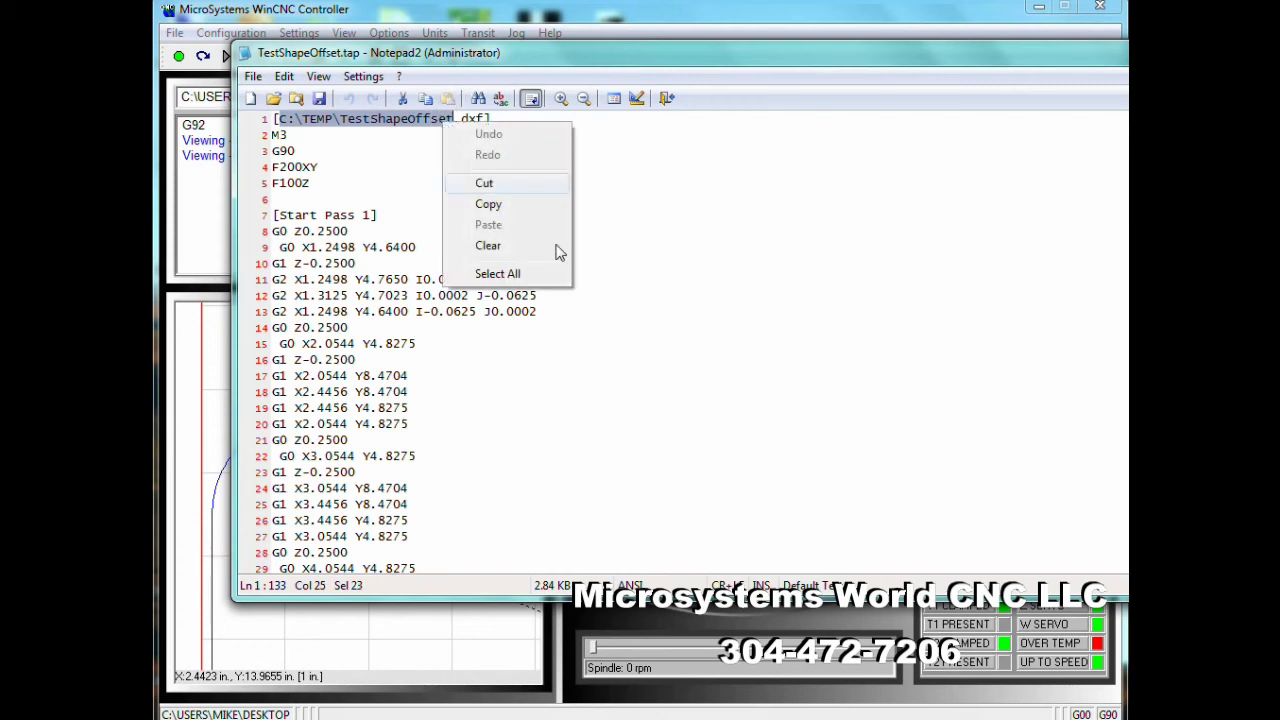
pyautogui.click(503, 203)
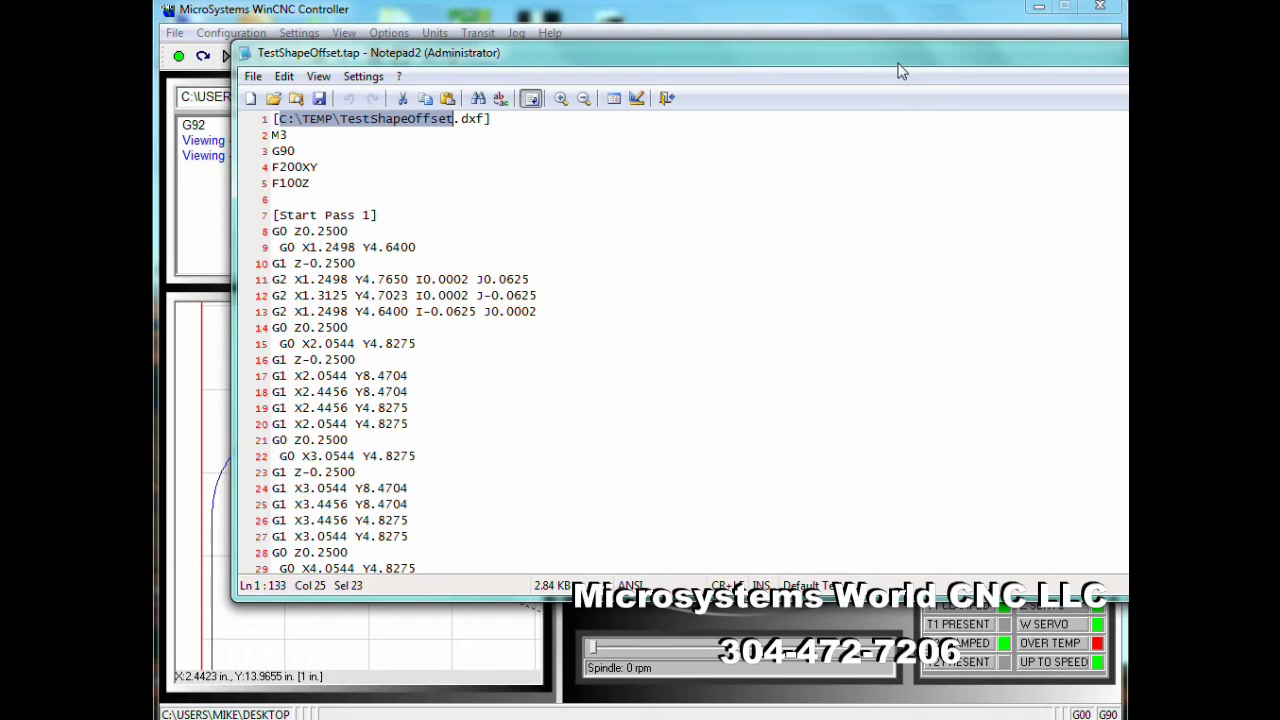
# - Bring the whole Notepad2 window into view and scroll to the end of the file
pyautogui.moveTo(852, 51); pyautogui.dragTo(842, 50)
pyautogui.moveTo(727, 55); pyautogui.dragTo(825, 60)
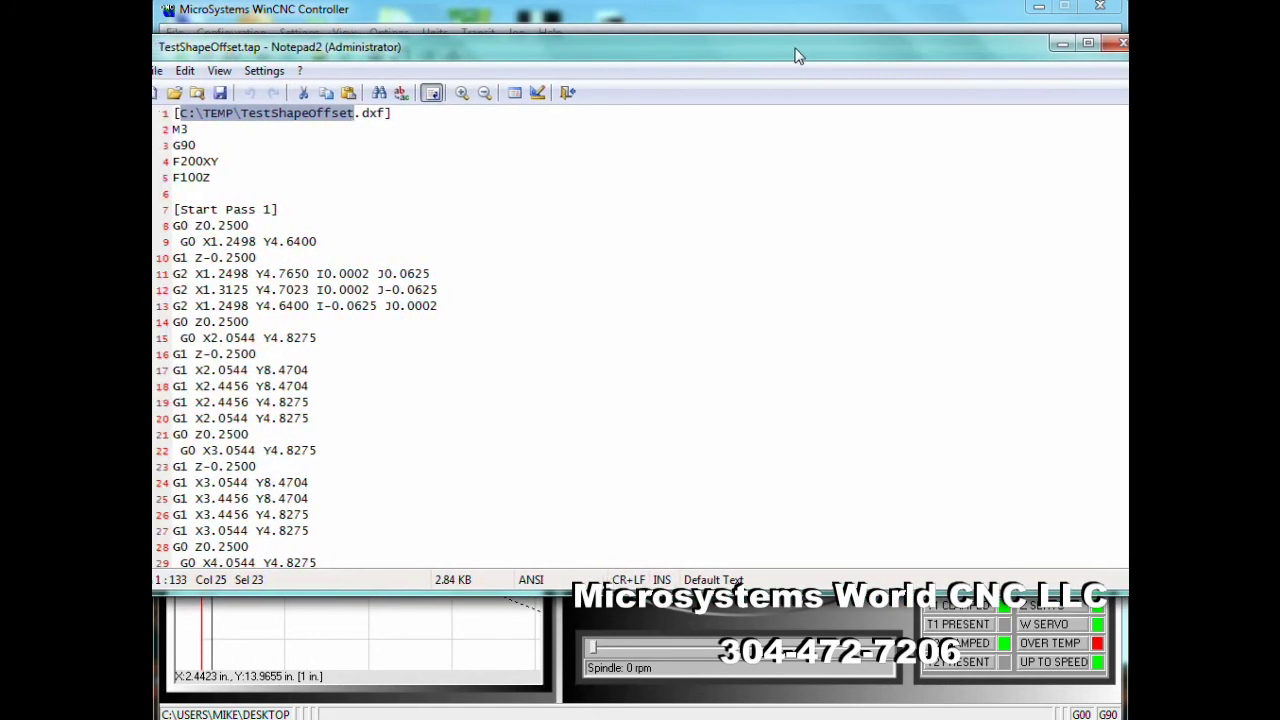
pyautogui.scroll(-20, 650, 340)
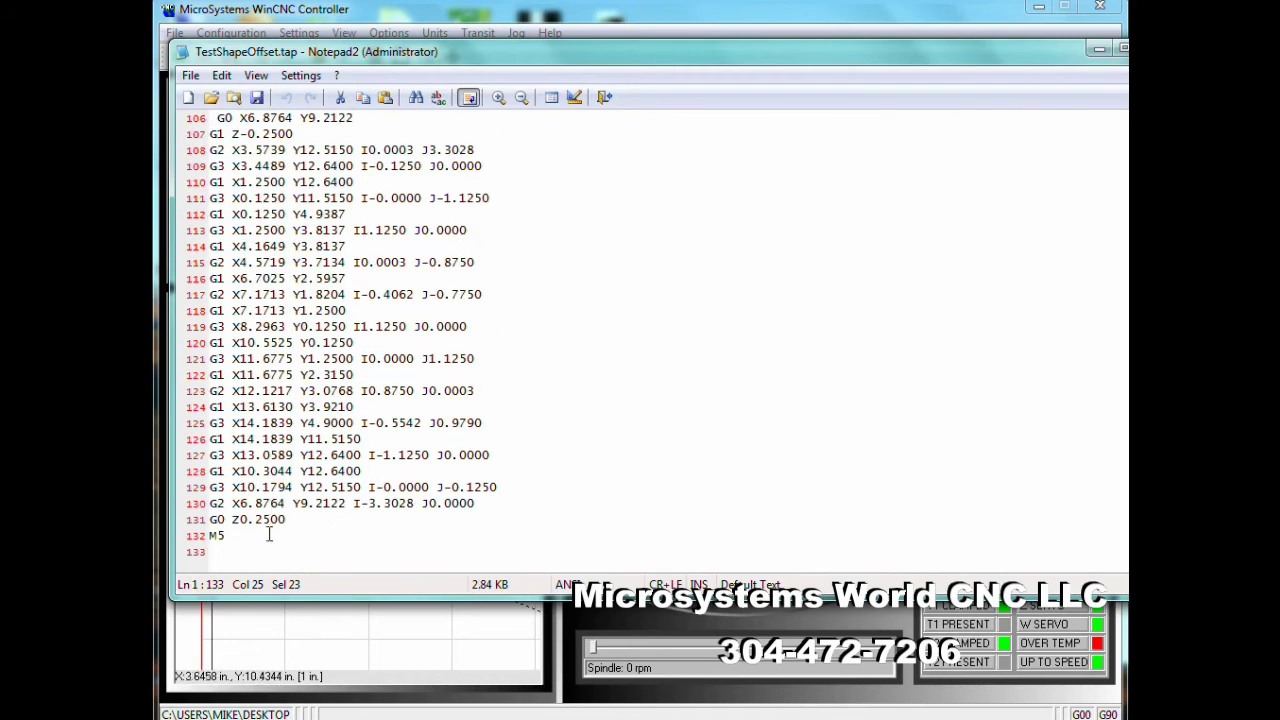
# - Add the line M98 C:\TEMP\TestShapeOffset.tap on line 133 and save the file
pyautogui.click(232, 552)
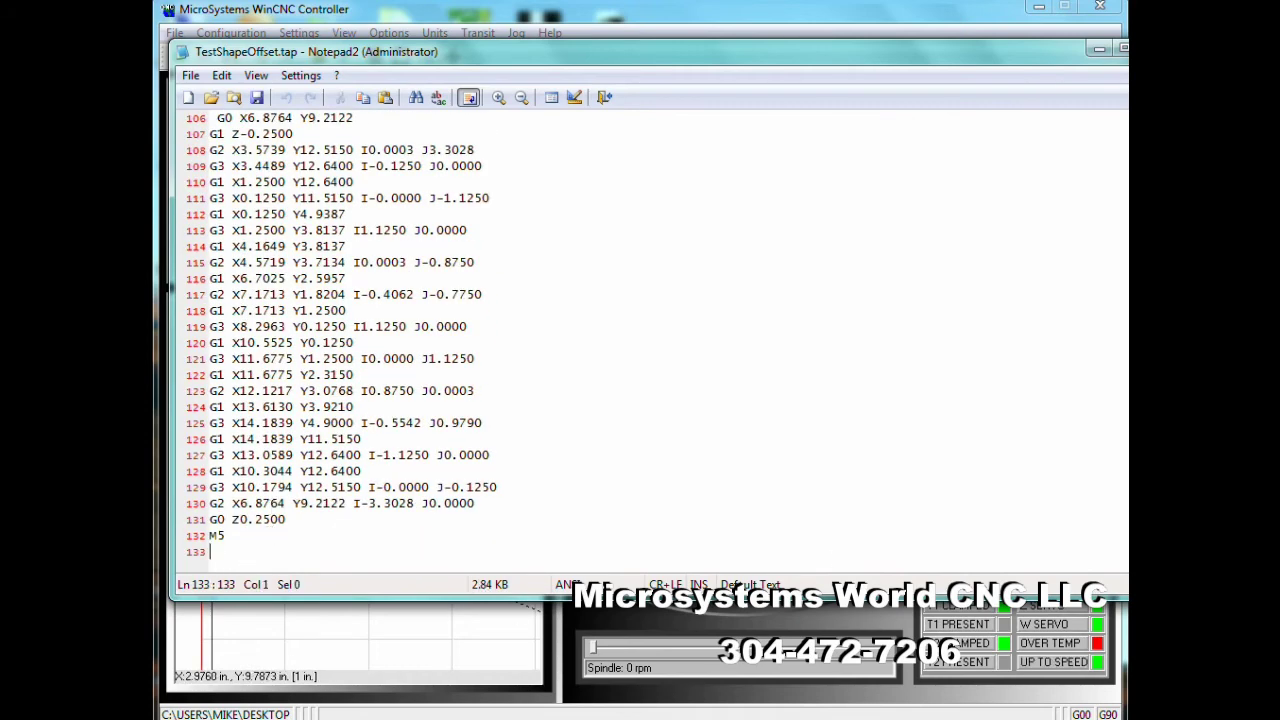
pyautogui.write('M98')
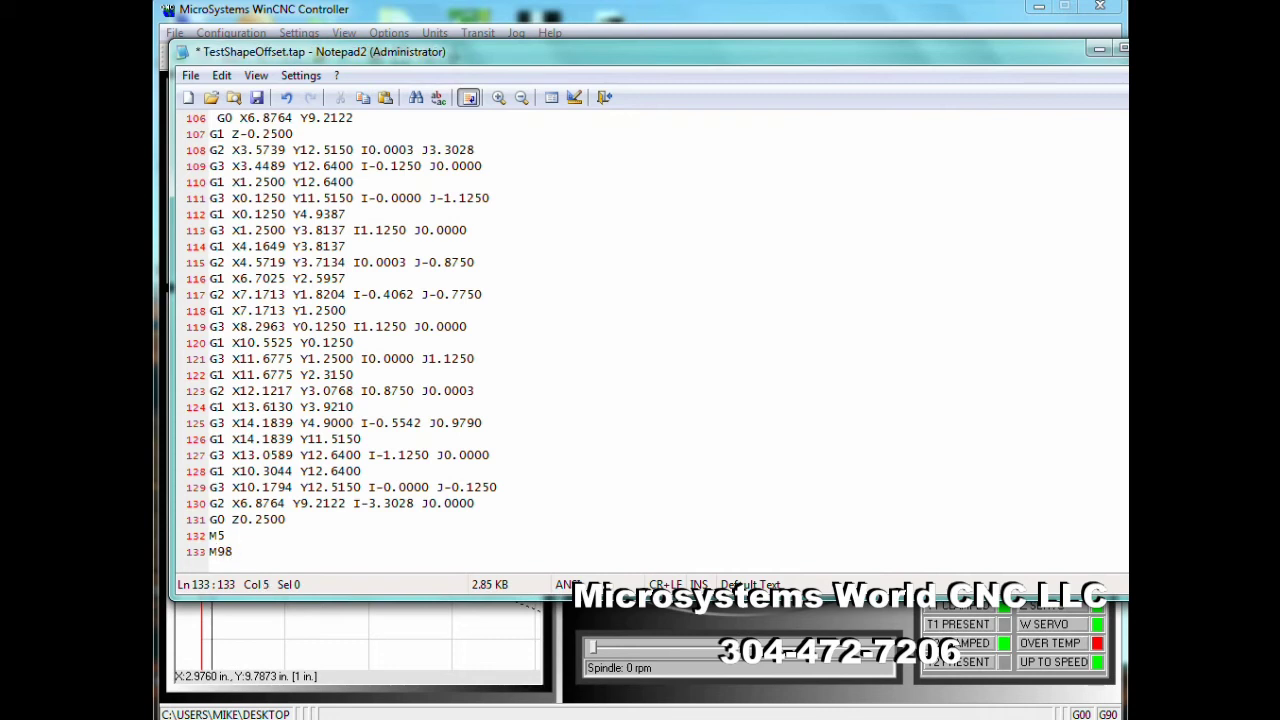
pyautogui.hotkey('ctrl', 'v')
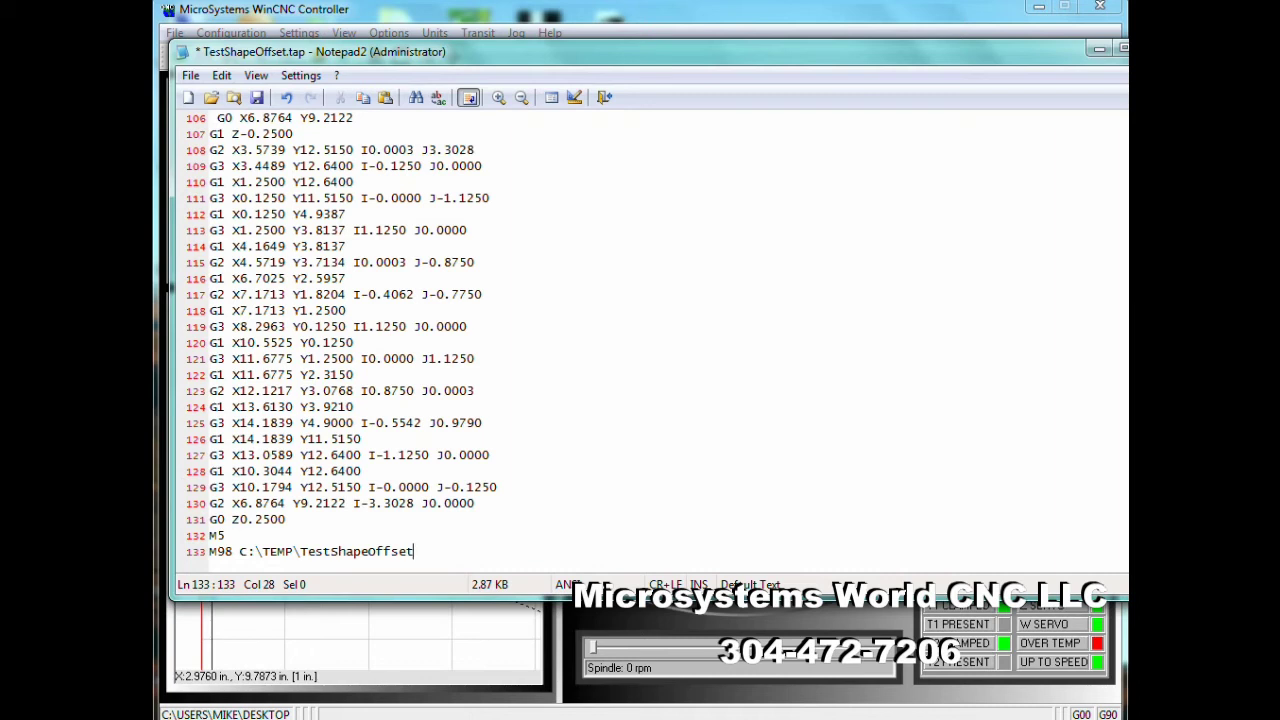
pyautogui.write('.tap')
pyautogui.click(257, 98)
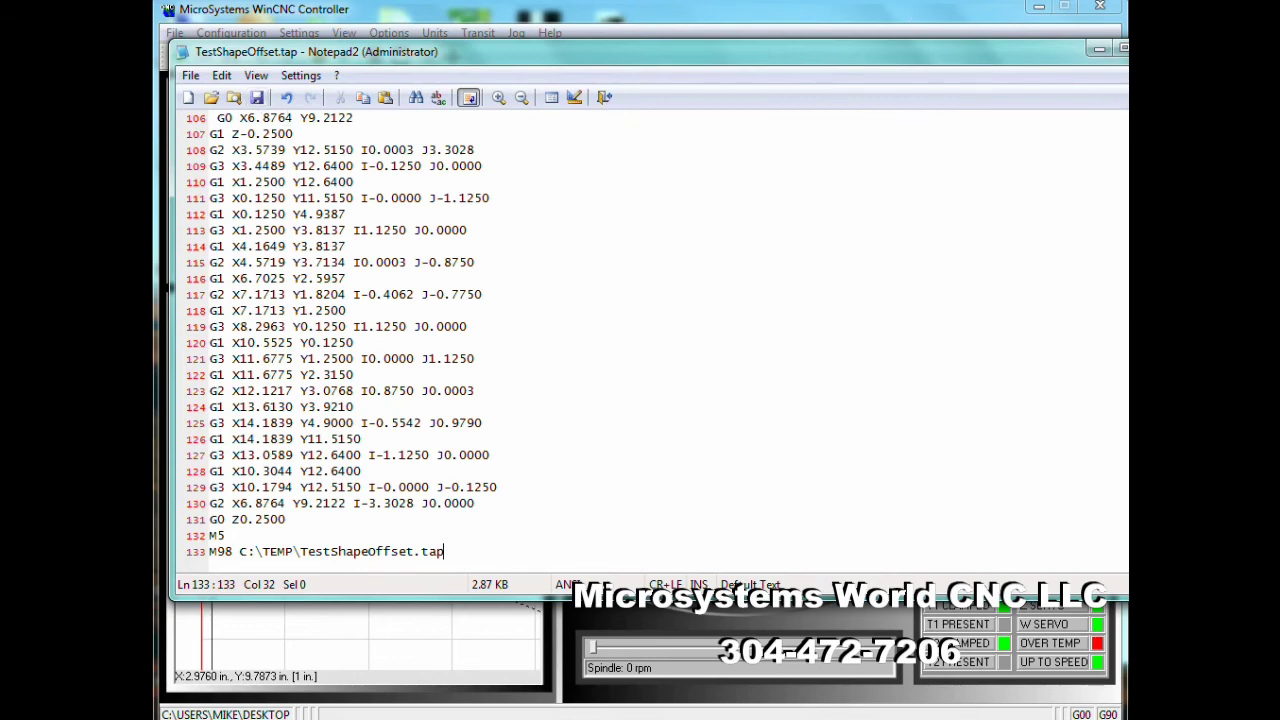
# - Close Notepad2, preview the program in WinCNC (File Not Found), and reopen it for editing
pyautogui.hotkey('alt', 'F4')
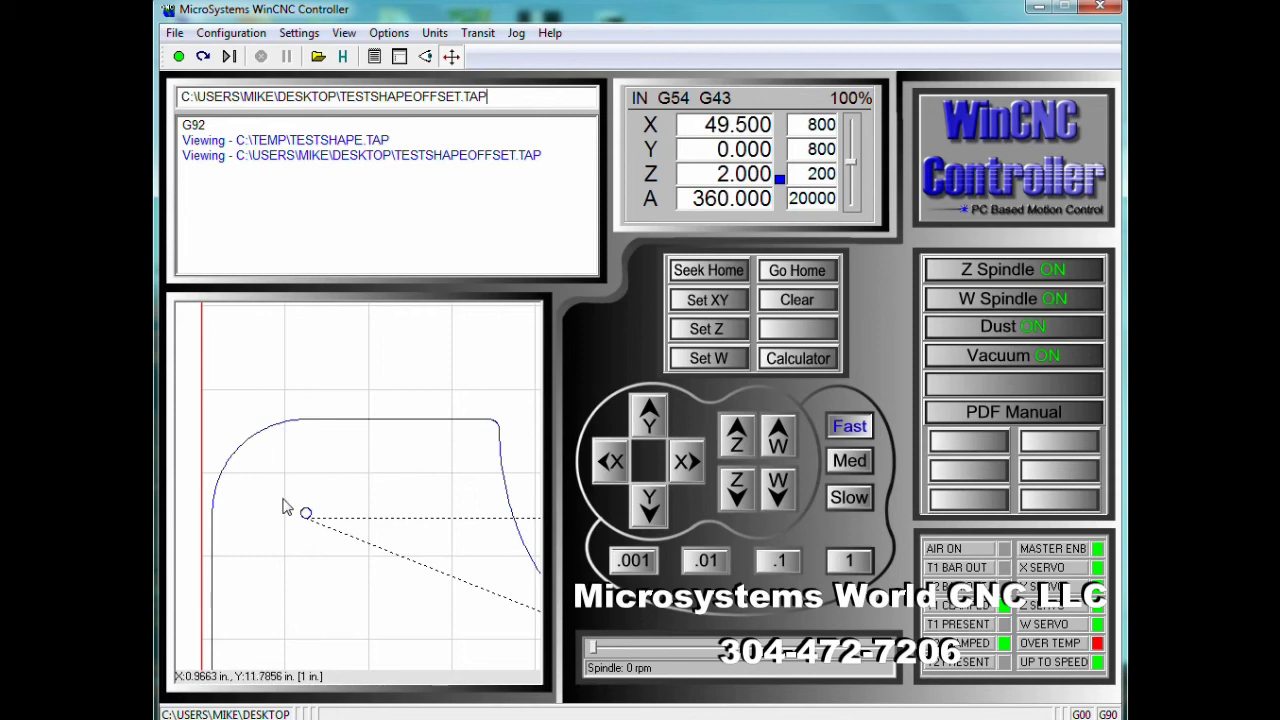
pyautogui.click(425, 57)
pyautogui.click(374, 57)
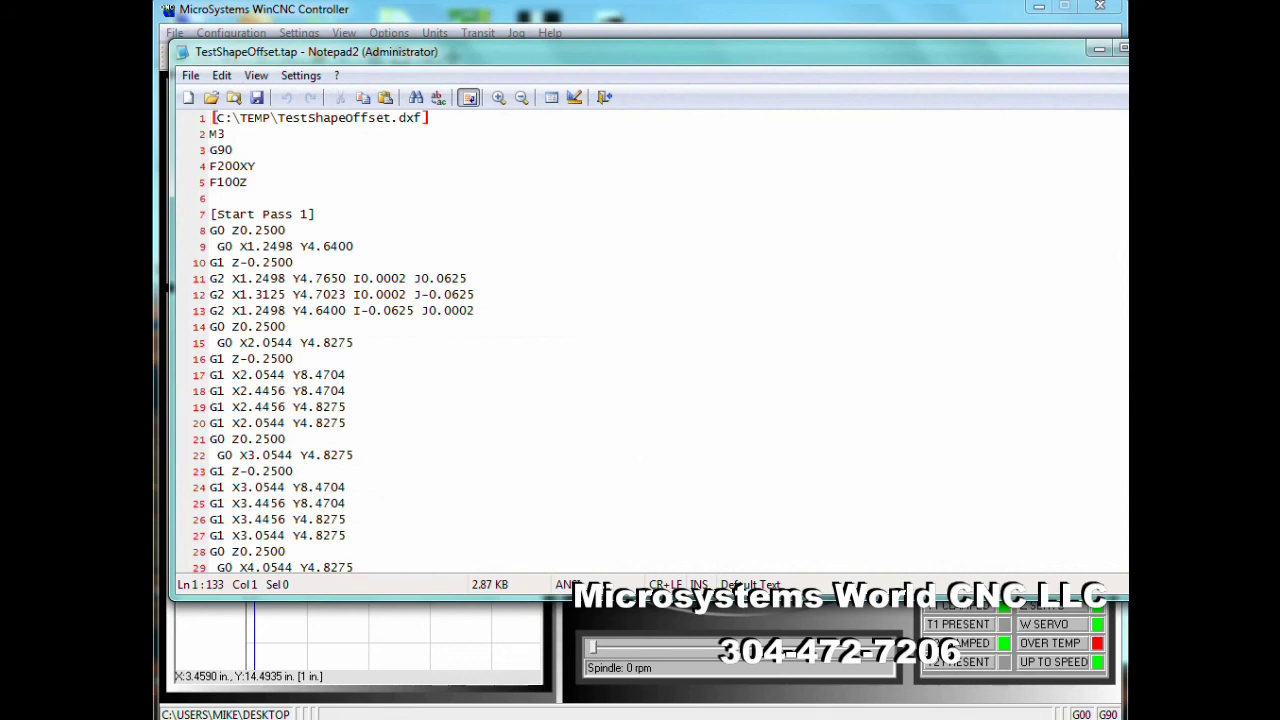
# - Remove 'Offset' from line 133 so it calls C:\TEMP\TestShape.tap, and save
pyautogui.scroll(-20, 470, 450)
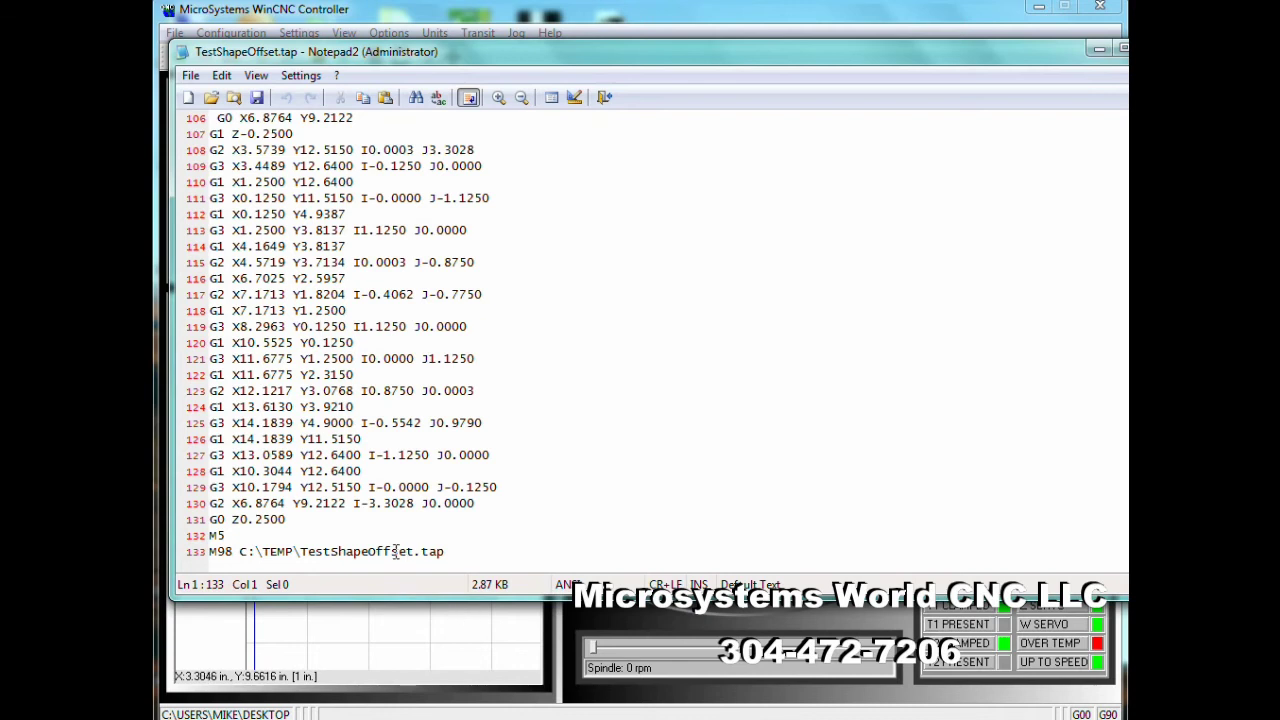
pyautogui.moveTo(362, 551); pyautogui.dragTo(415, 551)
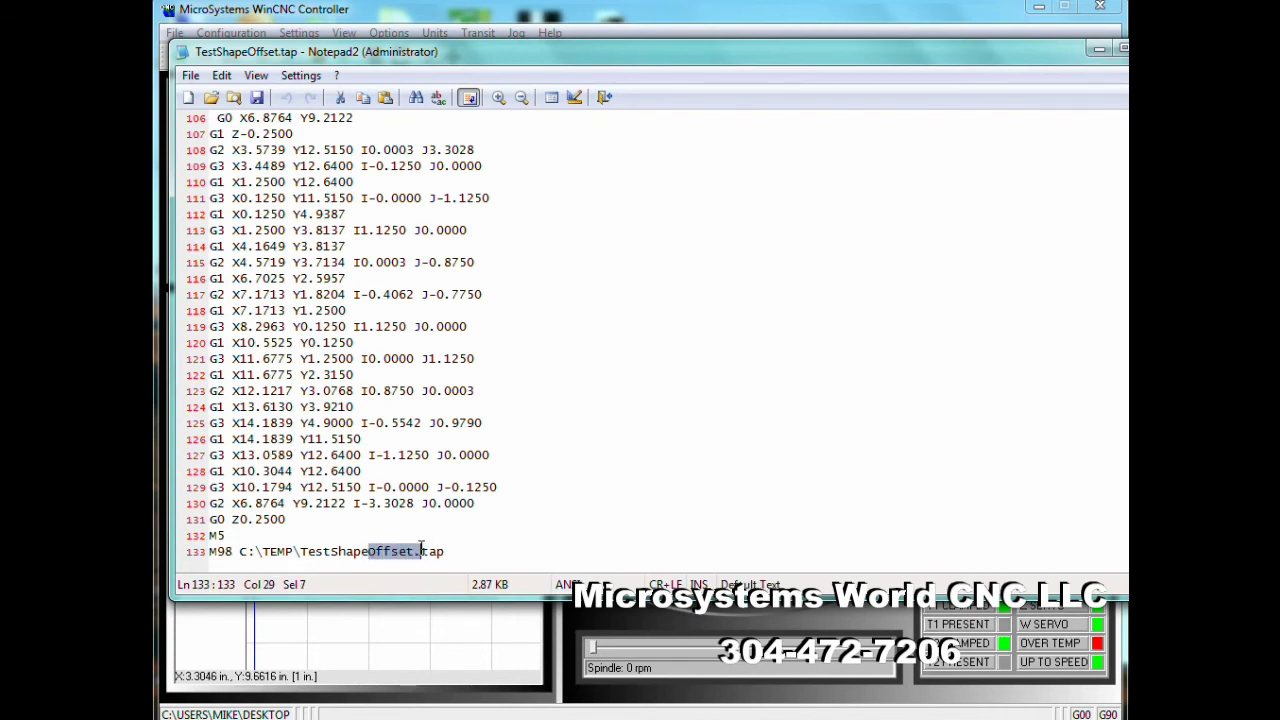
pyautogui.press('Delete')
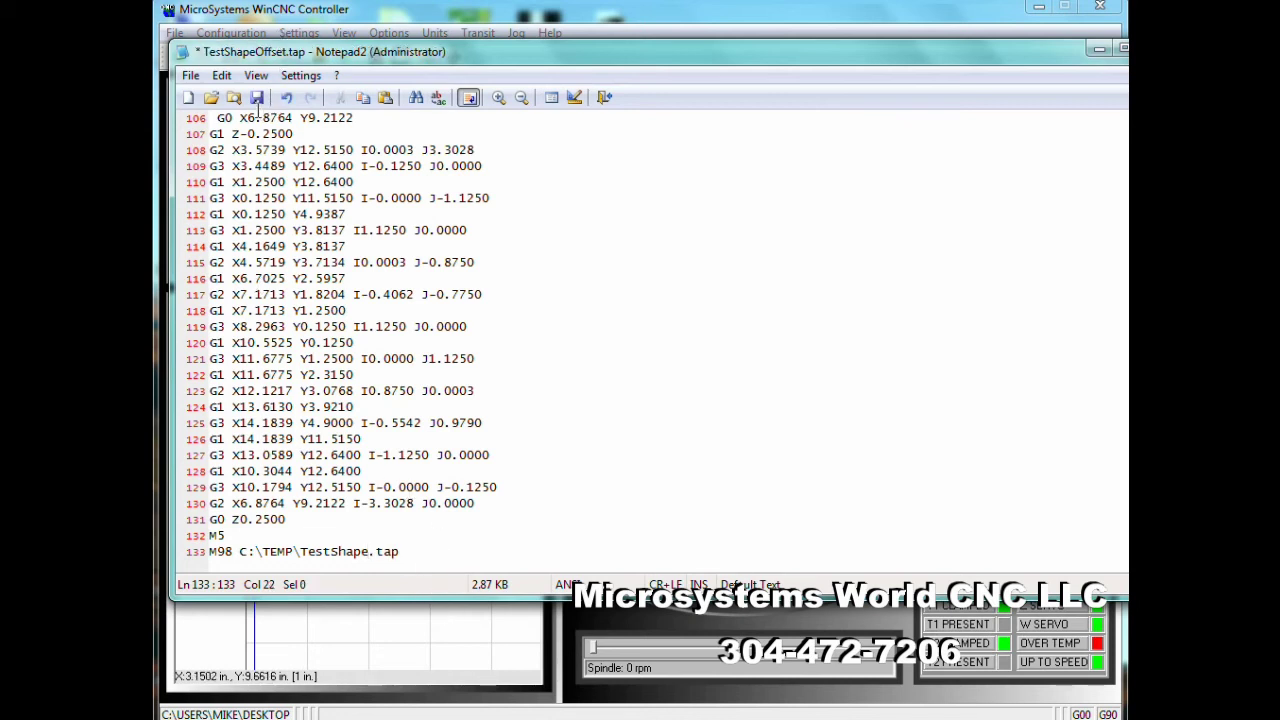
pyautogui.click(257, 99)
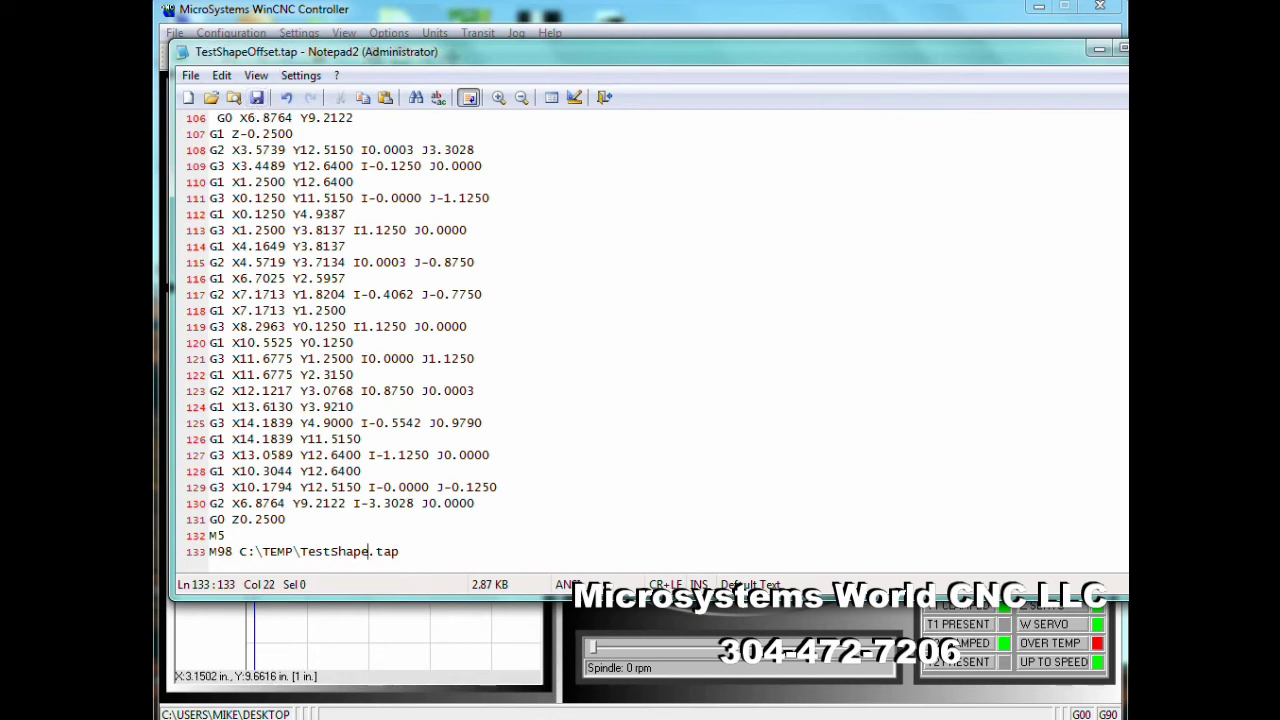
# - Close Notepad2, regenerate the TESTSHAPEOFFSET.TAP preview, and zoom into the rounded corner of both toolpaths
pyautogui.click(1122, 48)
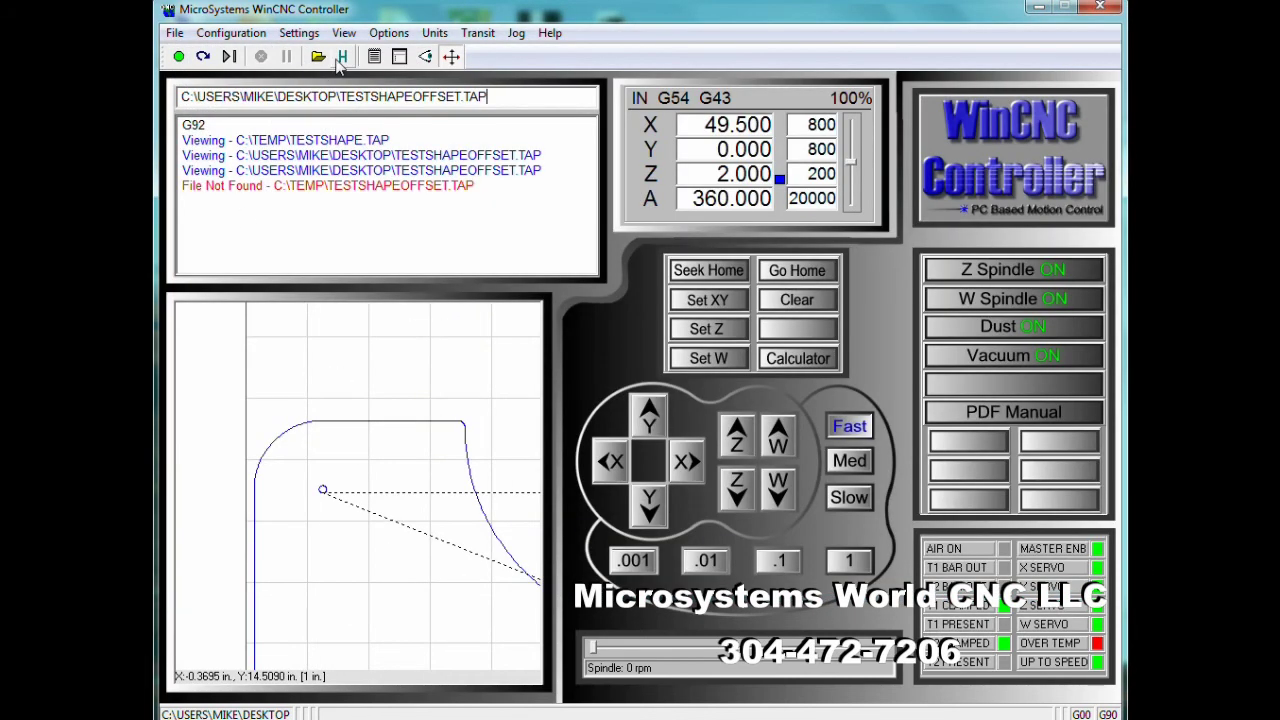
pyautogui.click(425, 56)
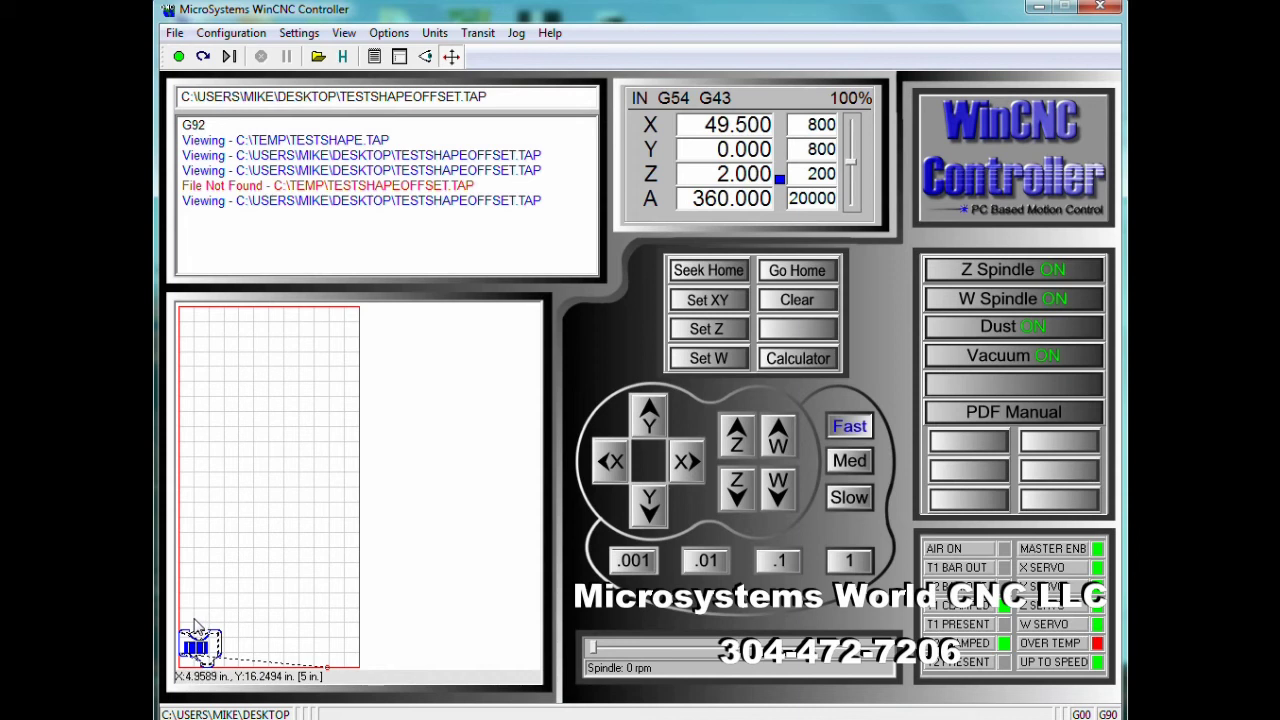
pyautogui.scroll(3, 186, 640)
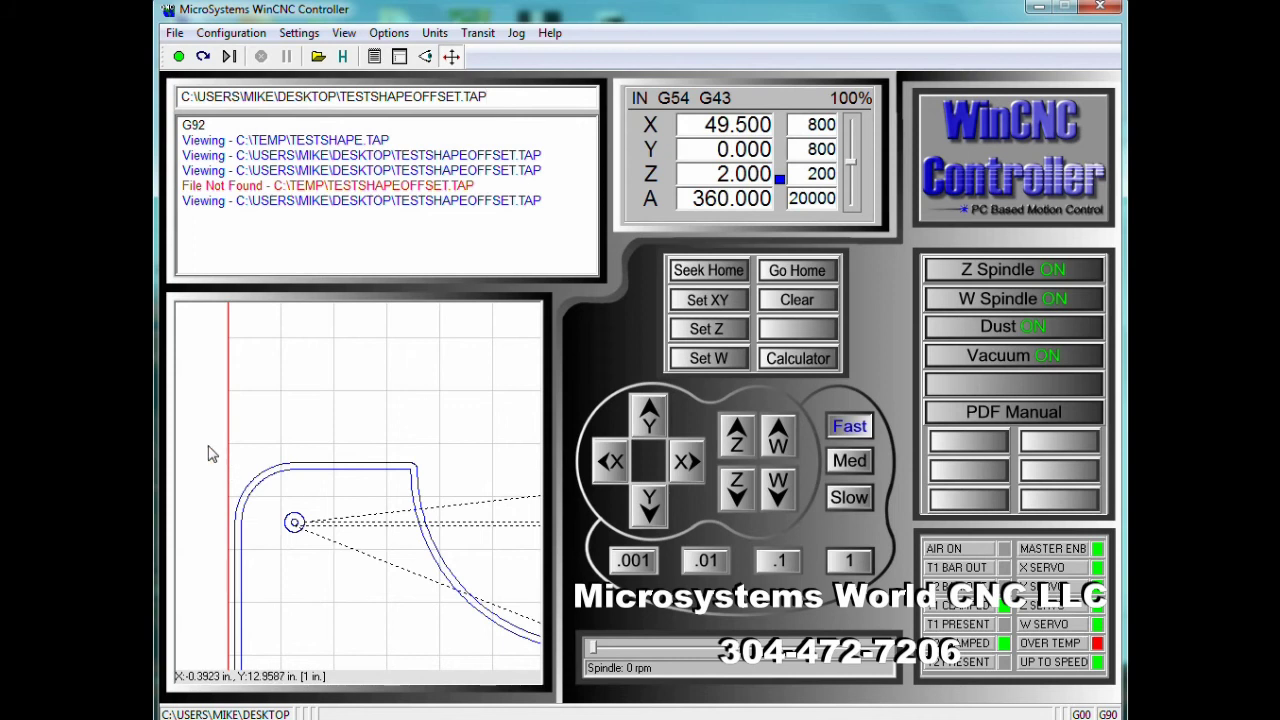
pyautogui.moveTo(211, 440); pyautogui.dragTo(458, 595)
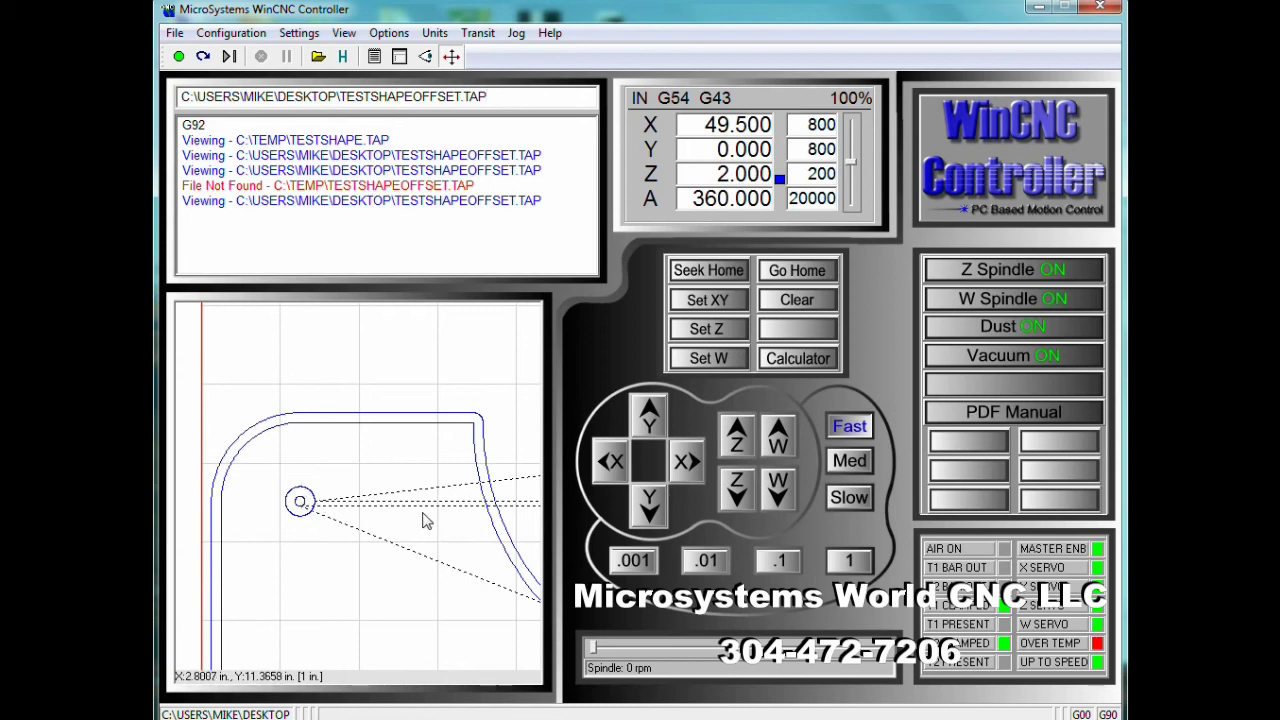
# - Zoom the preview to frame the whole part, its slots and outline, with both toolpaths
pyautogui.scroll(-3, 423, 518)
pyautogui.scroll(-2, 423, 518)
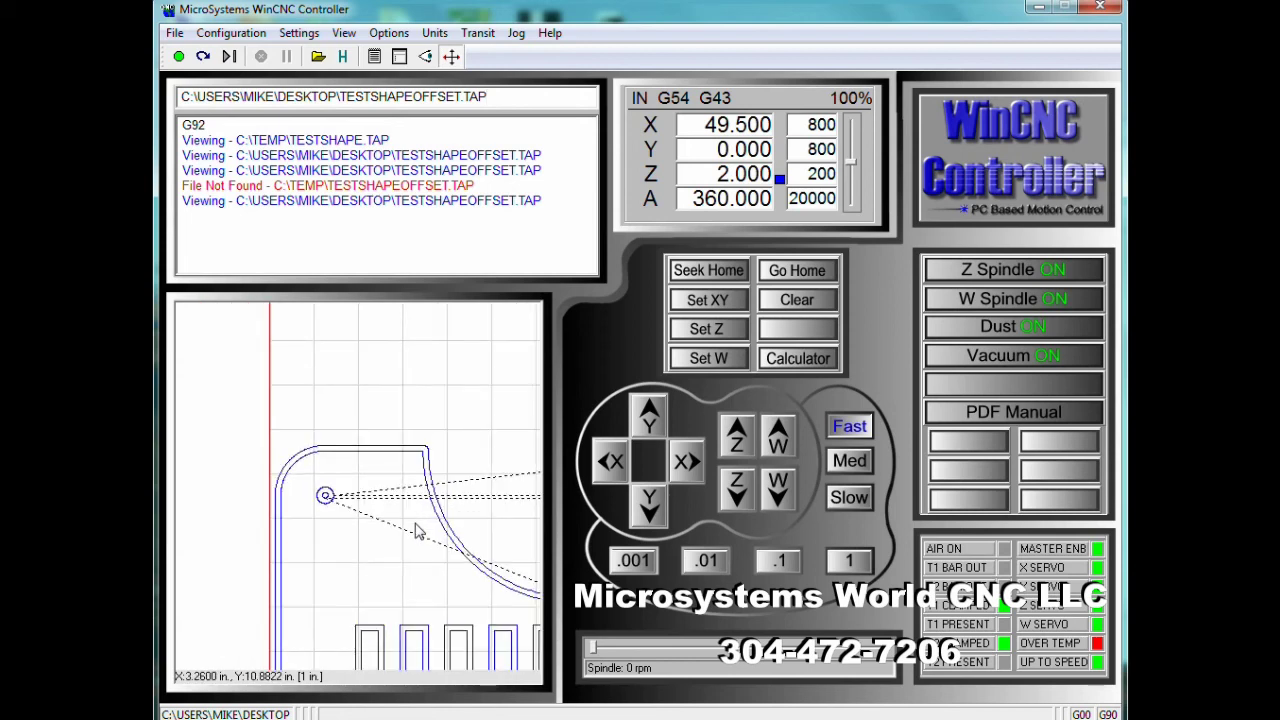
pyautogui.scroll(-3, 420, 540)
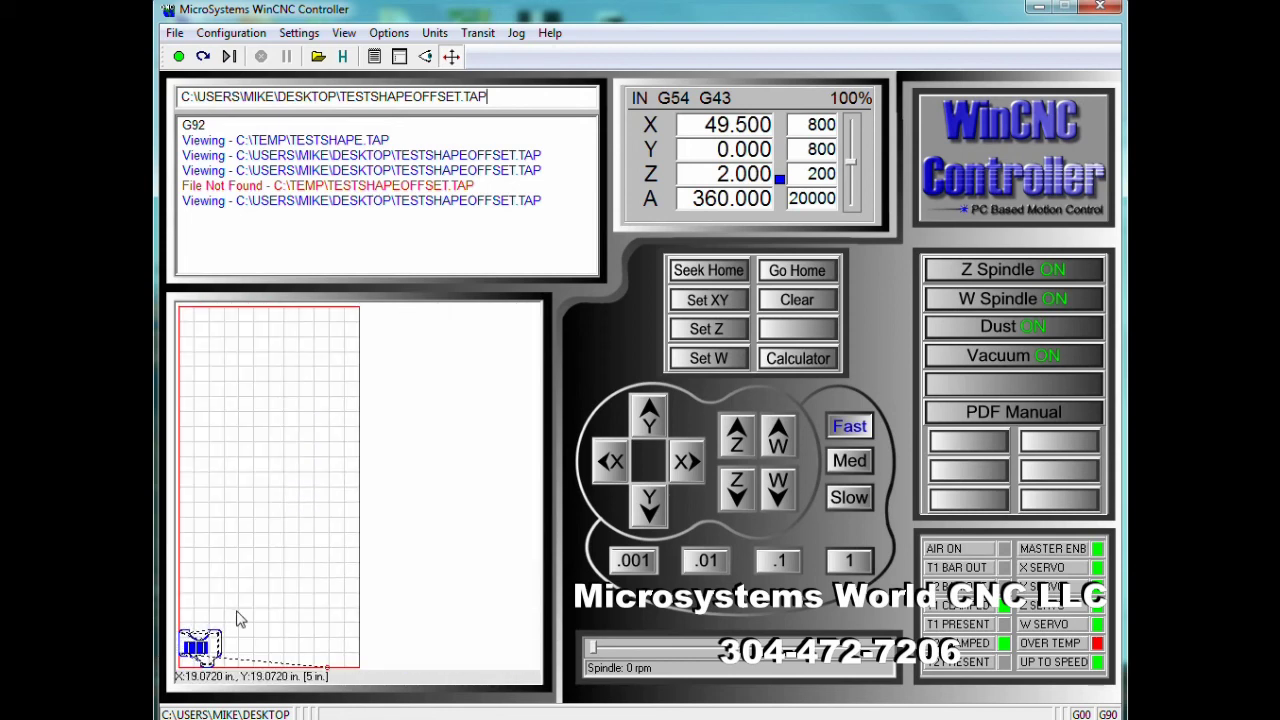
pyautogui.moveTo(233, 613); pyautogui.dragTo(179, 677)
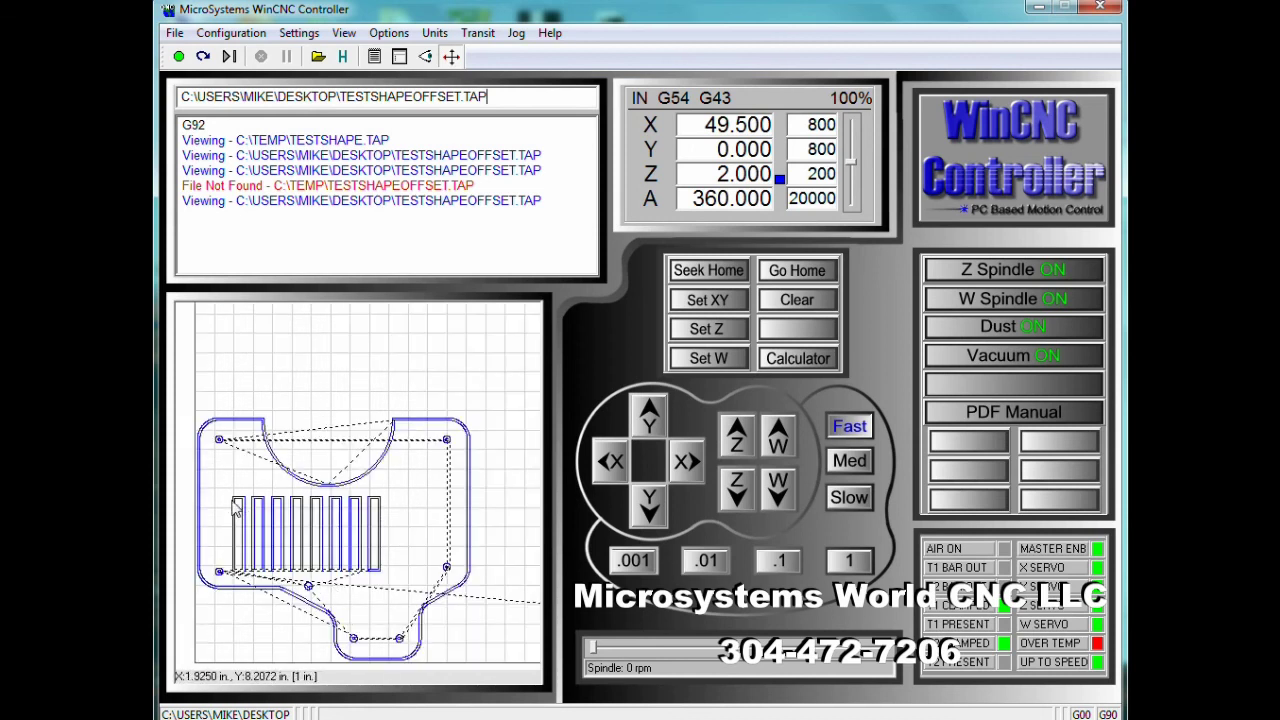
pyautogui.moveTo(229, 493); pyautogui.dragTo(490, 620)
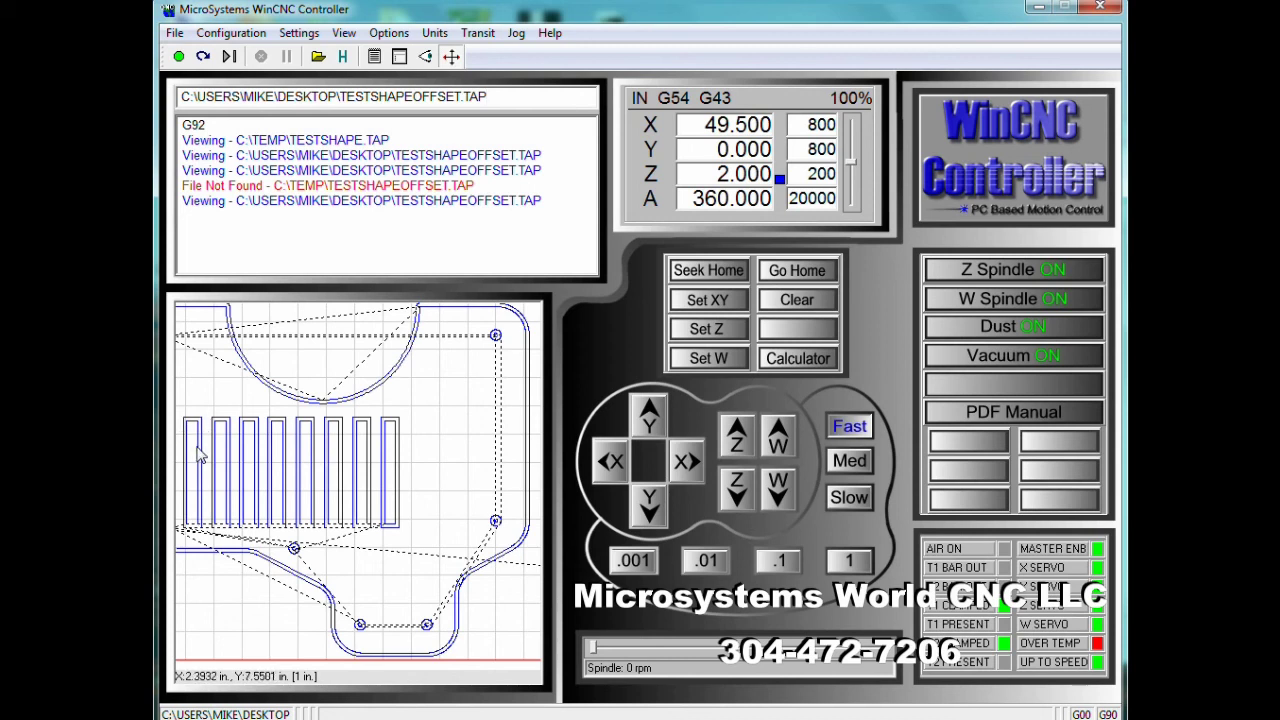
pyautogui.scroll(-1, 202, 455)
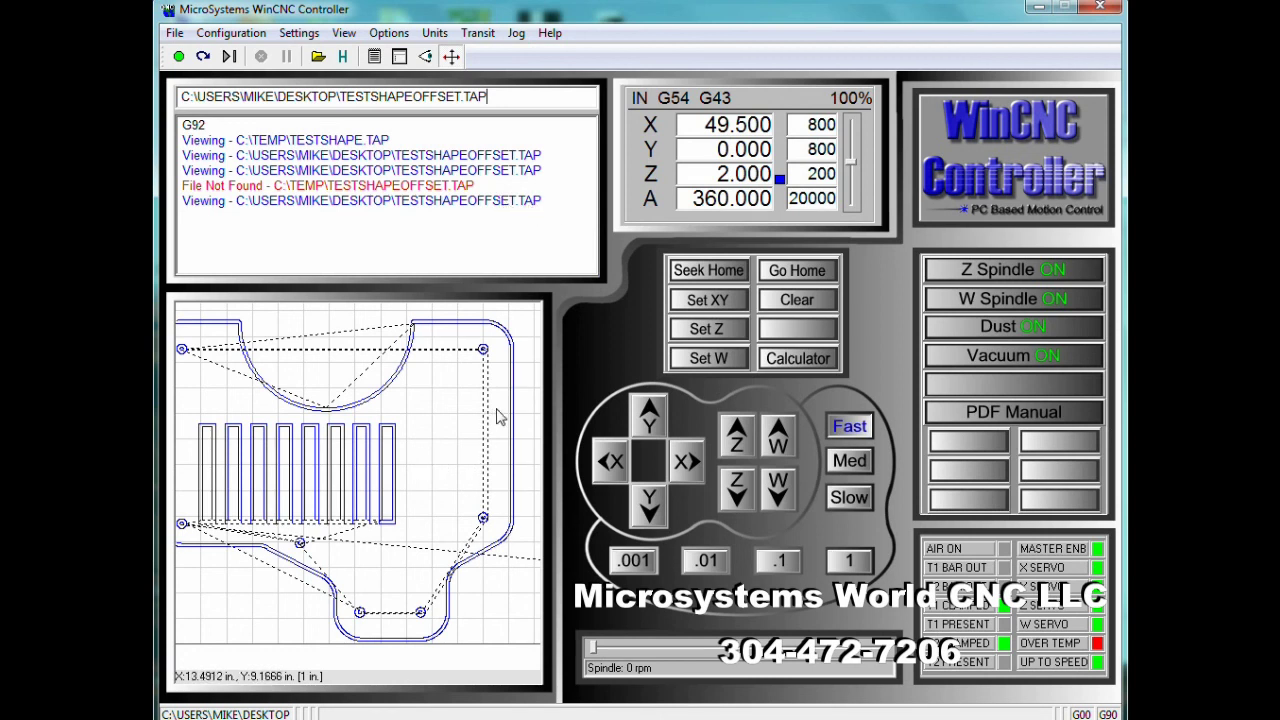
pyautogui.click(175, 34)
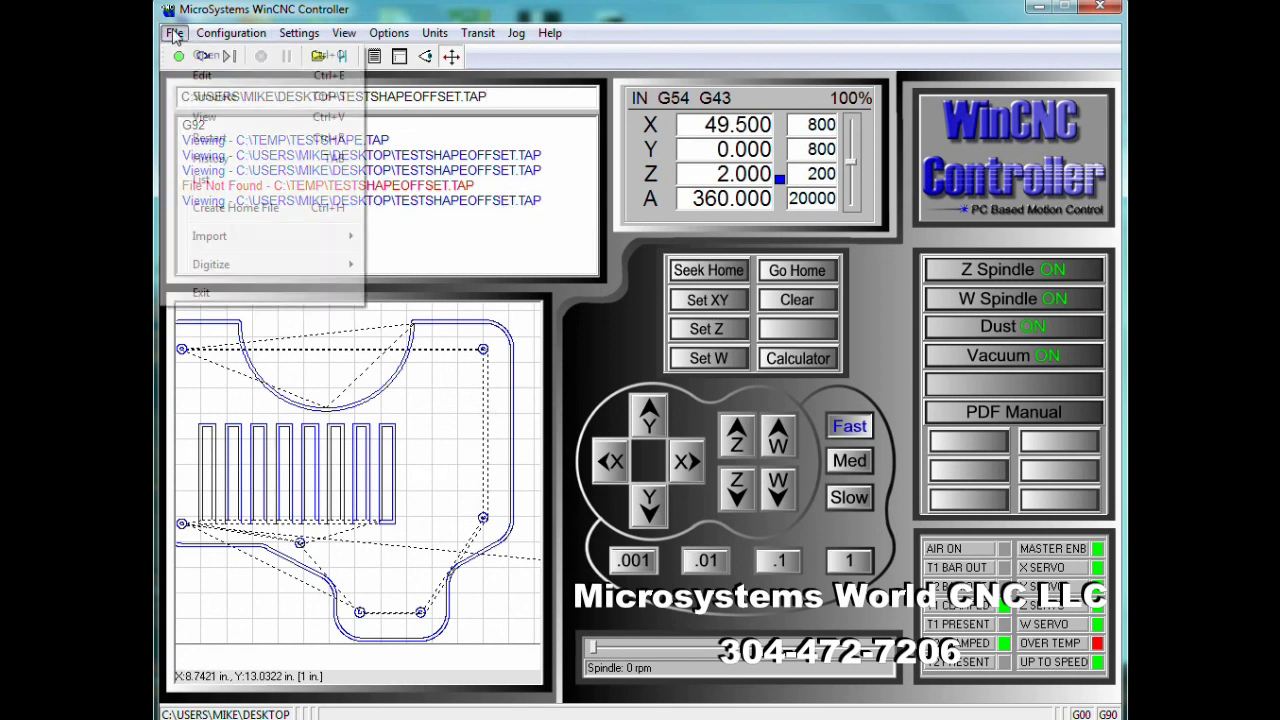
pyautogui.moveTo(330, 236)
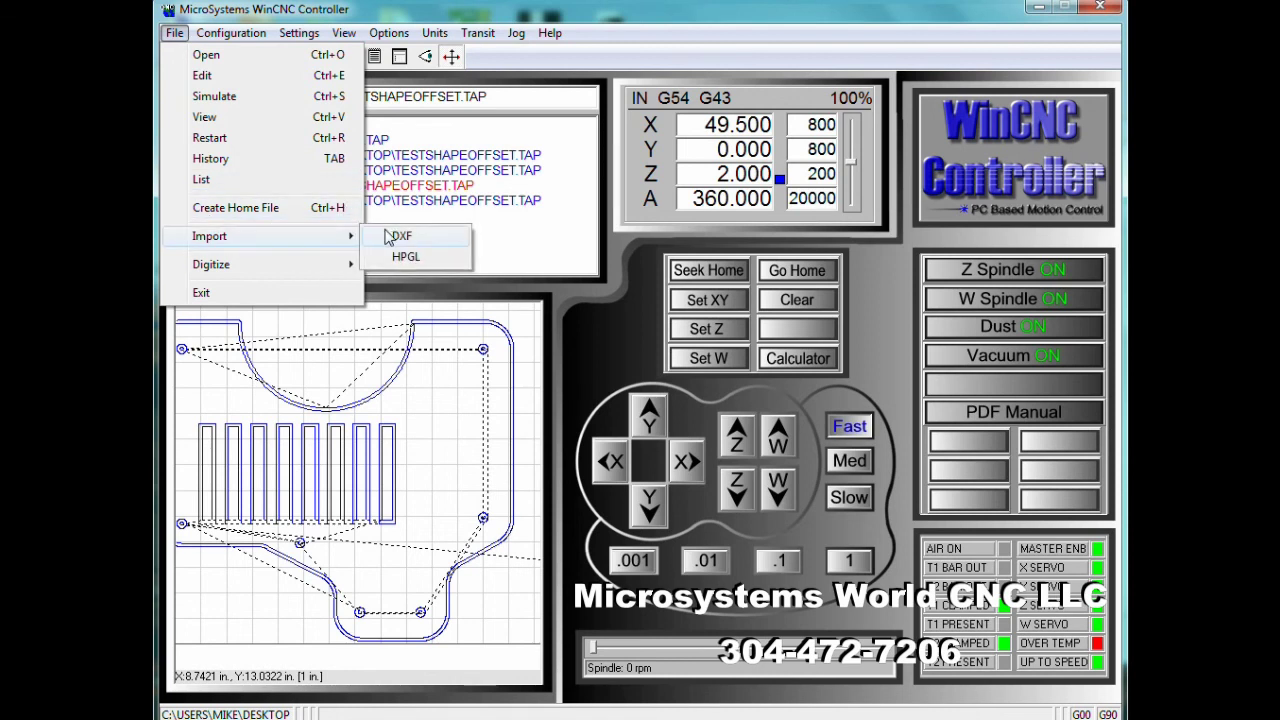
pyautogui.click(560, 258)
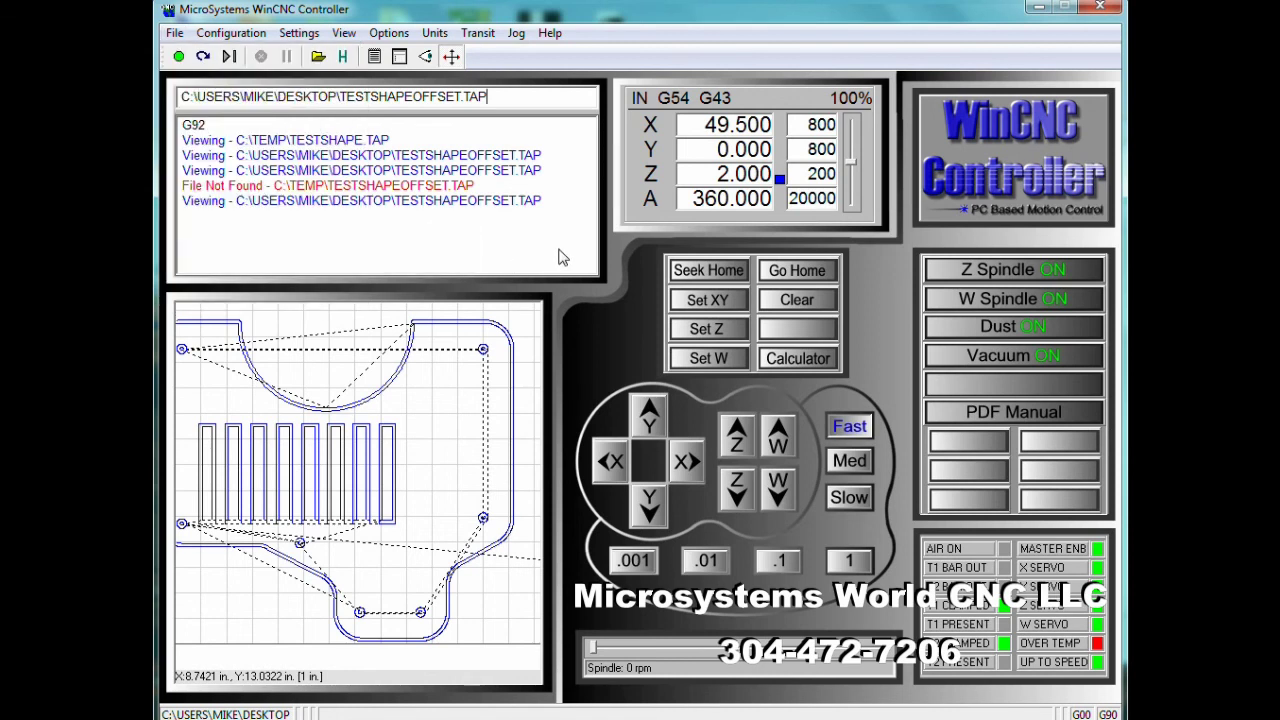